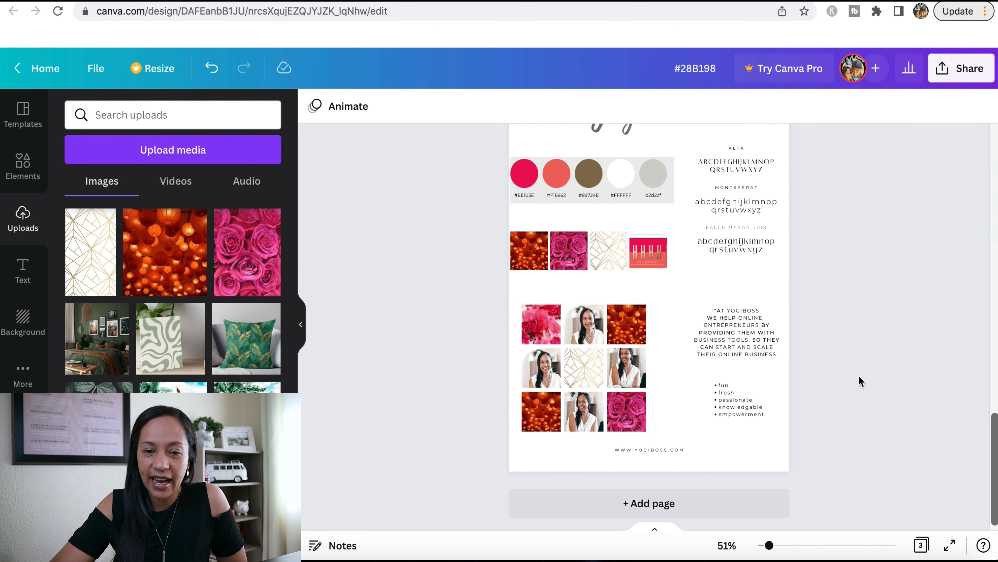
Look over the existing brand boards across the pages of the design
scroll(860, 383, "up", 6)
scroll(860, 383, "up", 10)
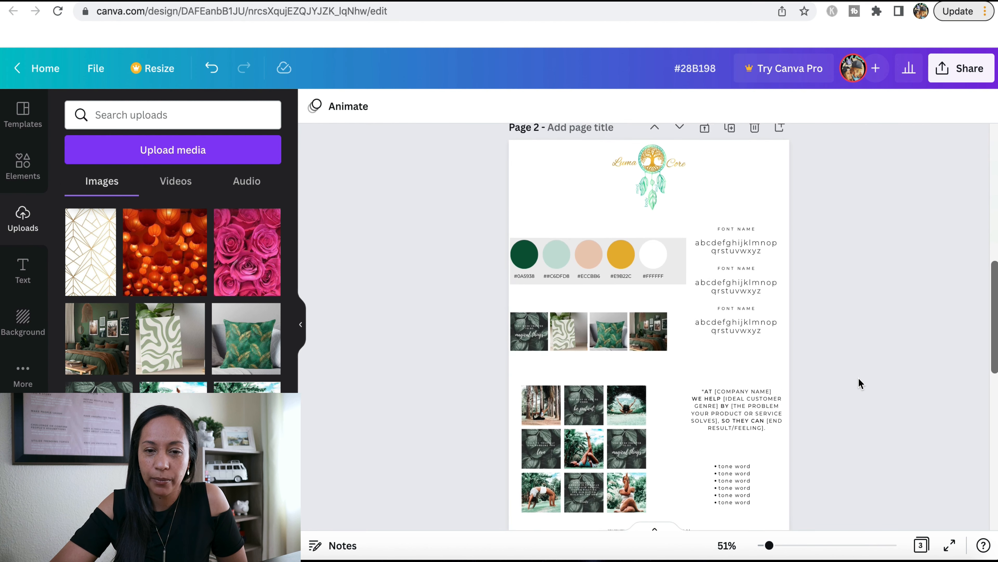
scroll(860, 384, "up", 2)
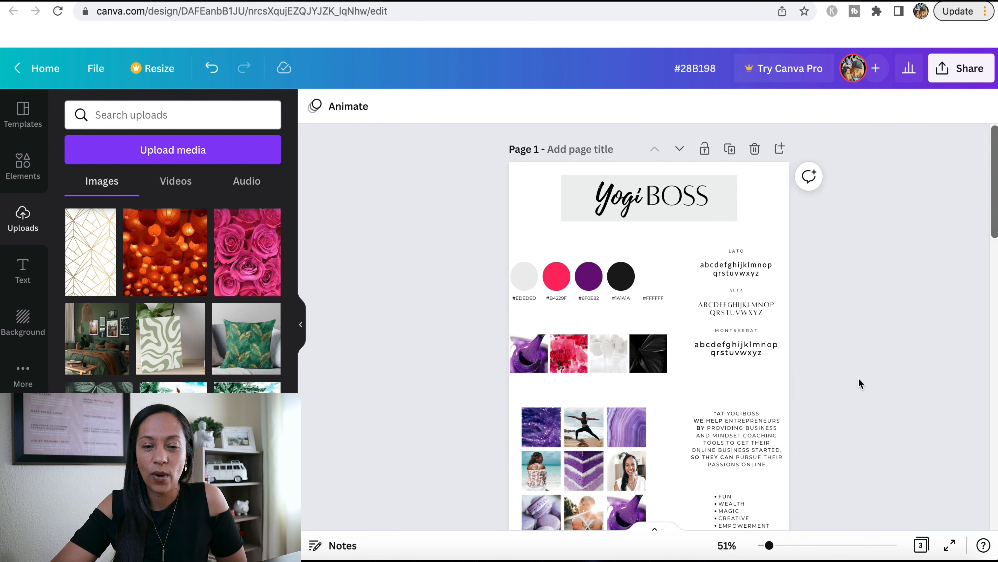
scroll(860, 384, "down", 6)
scroll(860, 383, "down", 5)
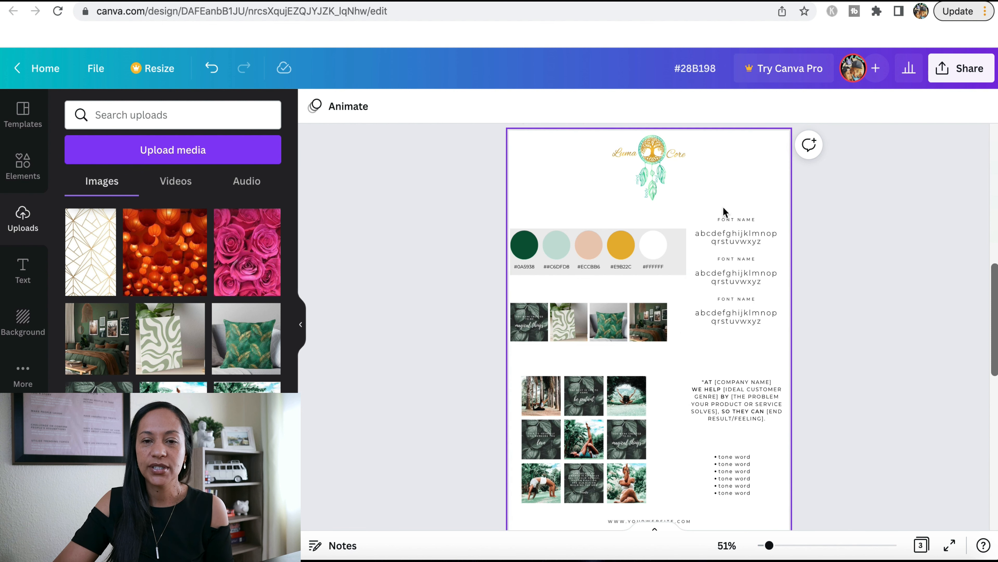
Open Pinterest in a new browser tab and show the profile's saved boards
key("super+t")
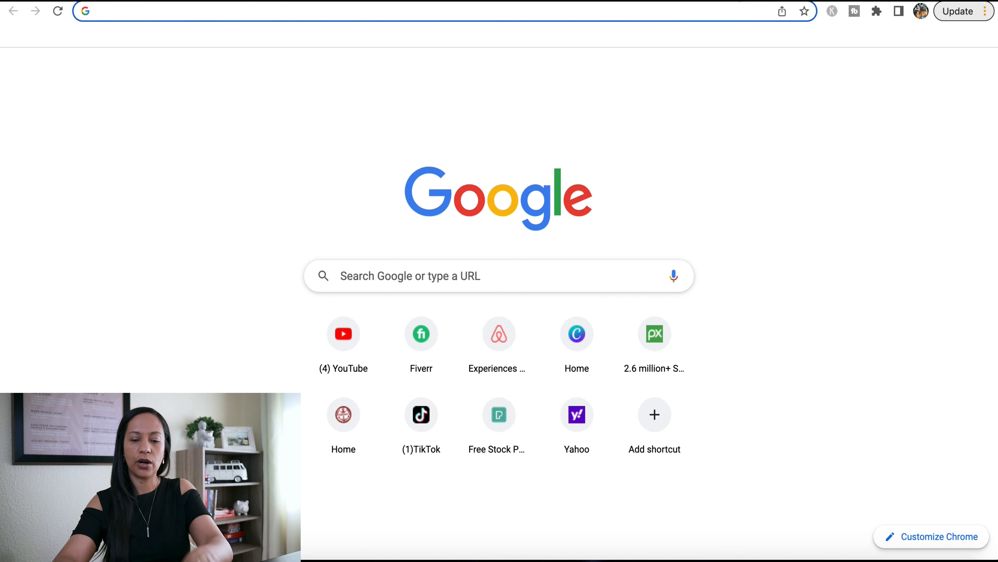
type("pintere")
key("Return")
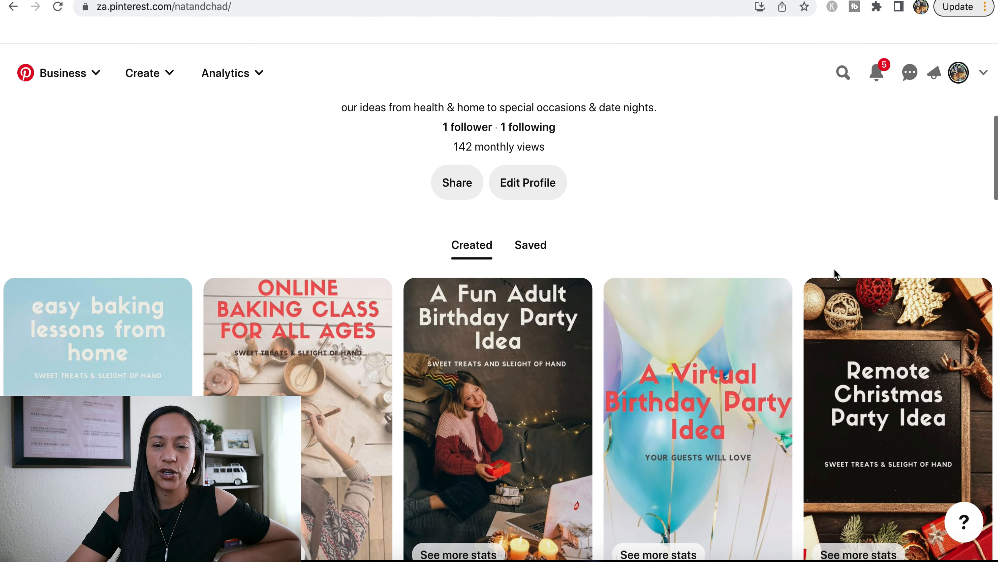
left_click(524, 251)
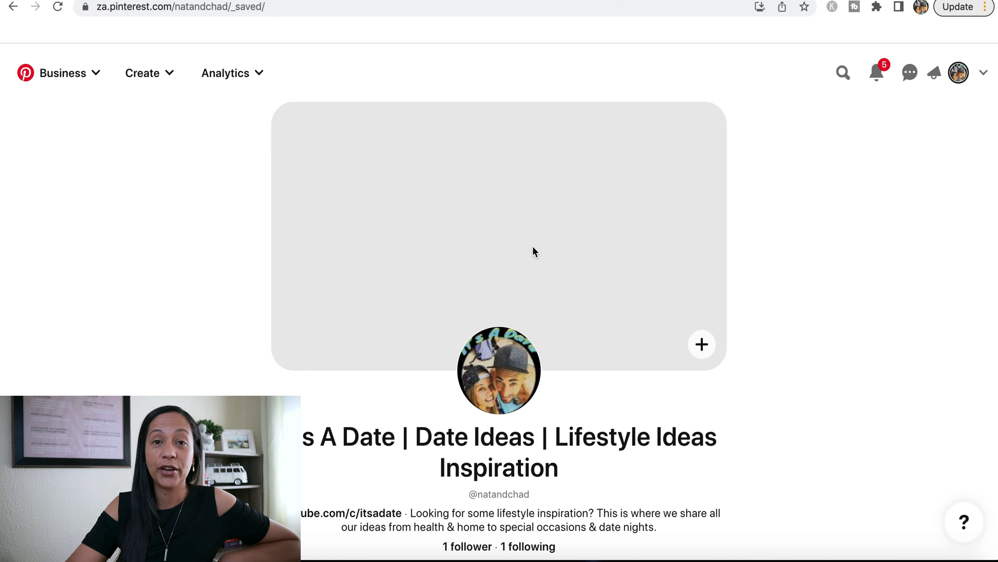
scroll(996, 230, "down", 8)
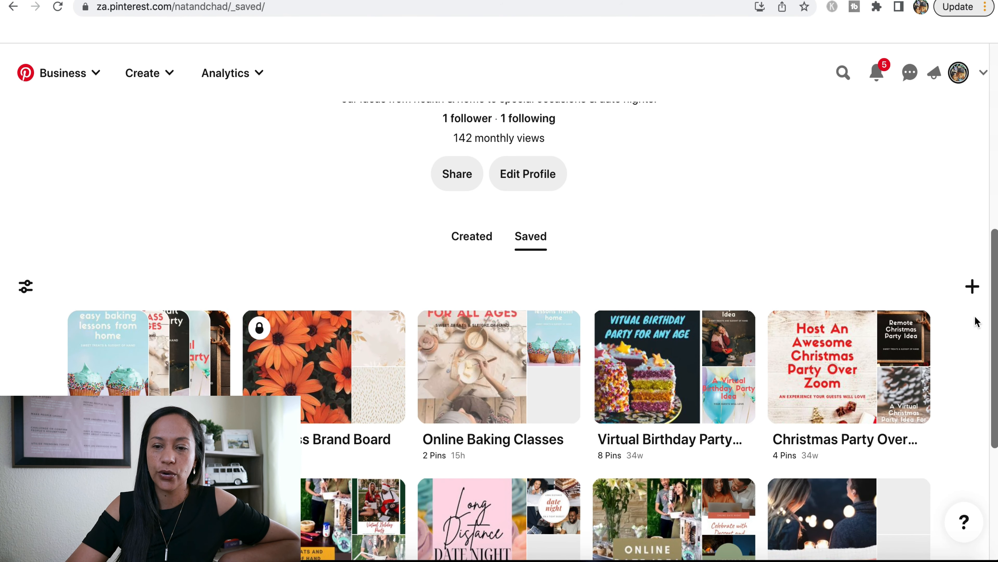
Create a secret board named "Brand Board Luma Core" without saving any of the suggested pins
left_click(974, 290)
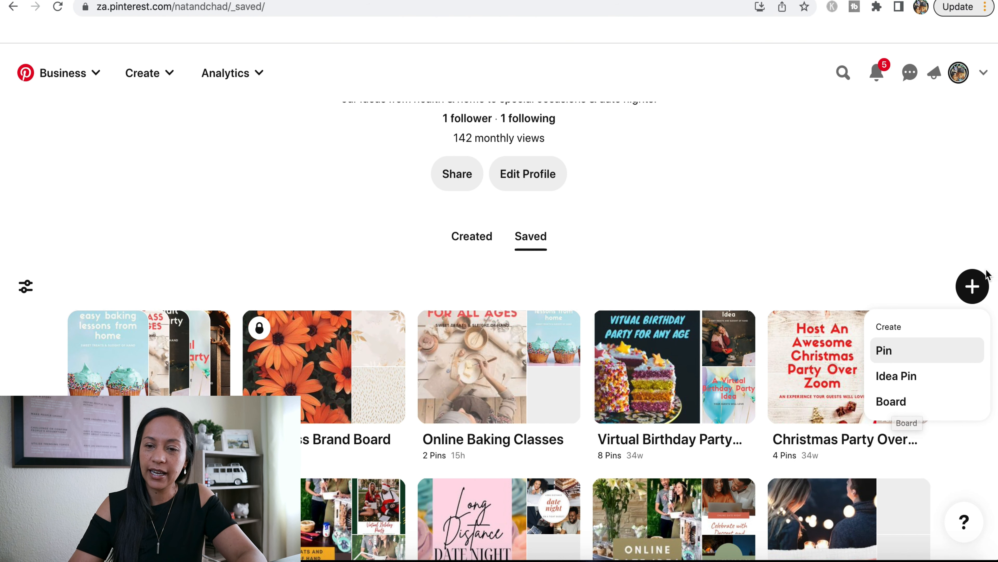
left_click(891, 402)
type("Brand Board Luma Core")
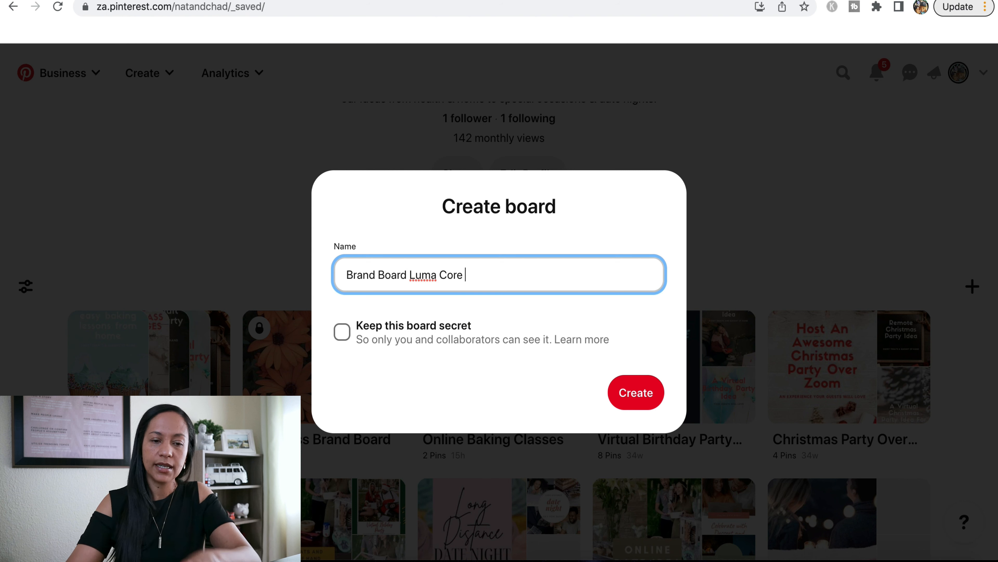
left_click(343, 333)
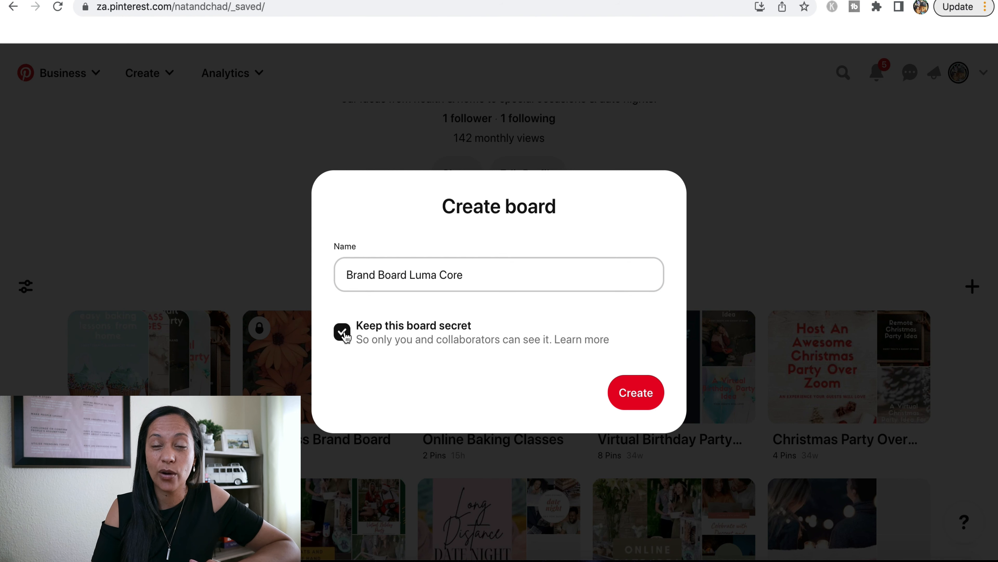
left_click(636, 397)
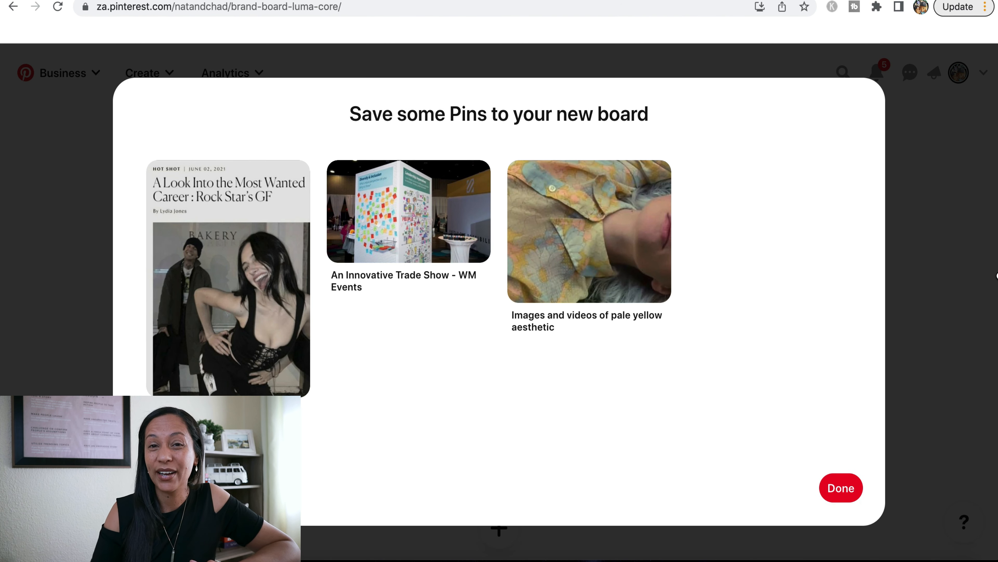
left_click(847, 491)
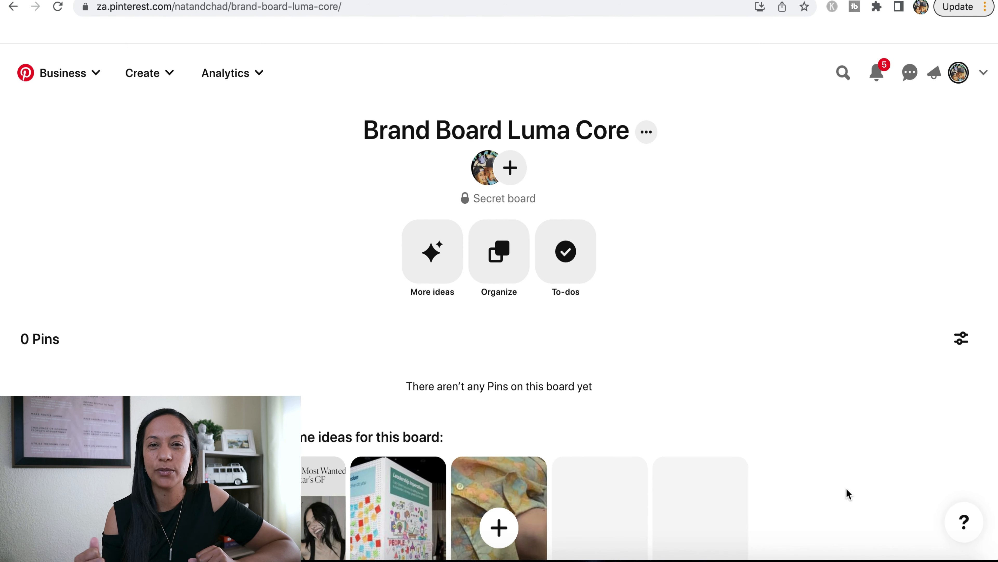
Go to the Pinterest home feed and search for "green aesthetic"
left_click(161, 73)
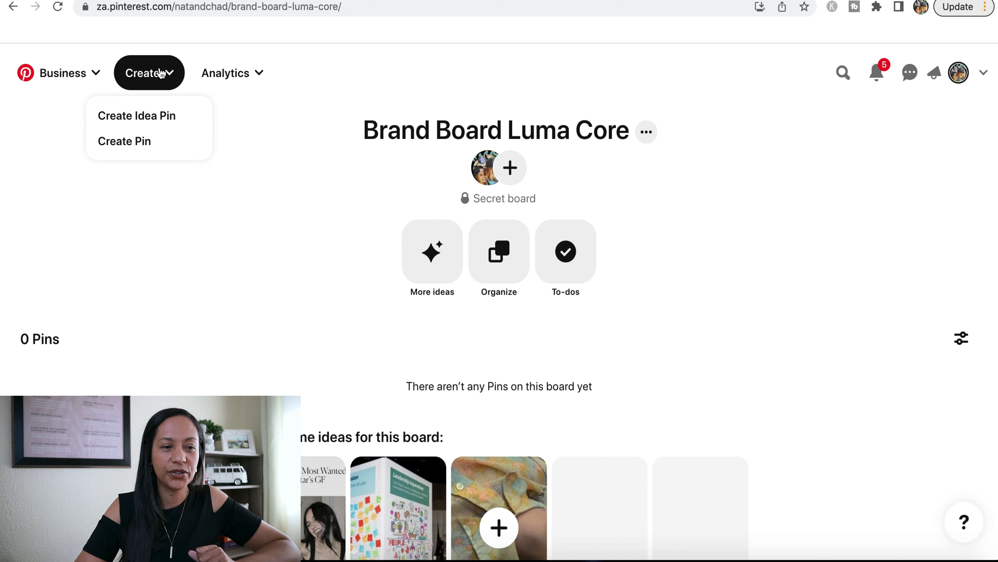
left_click(76, 73)
left_click(75, 140)
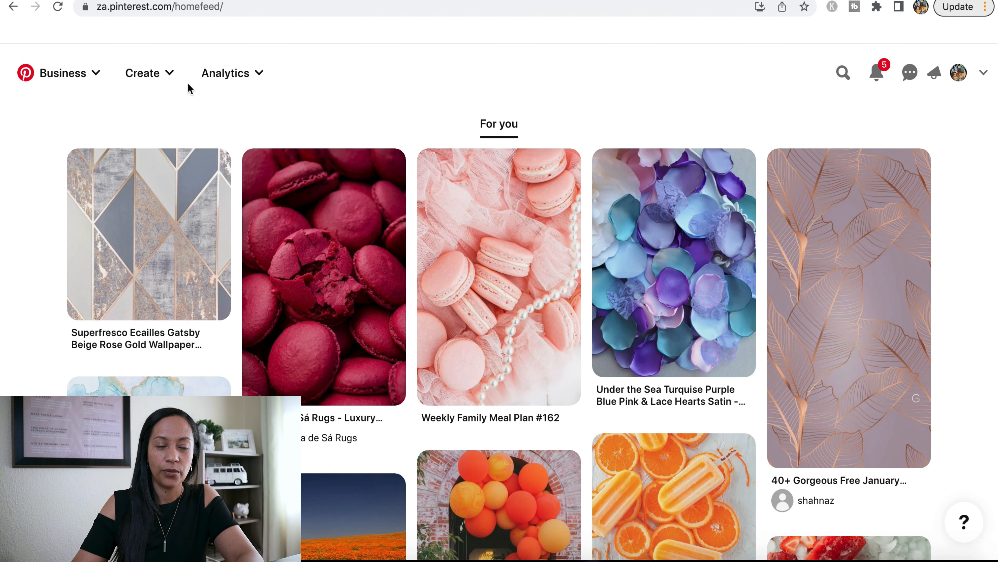
left_click(843, 73)
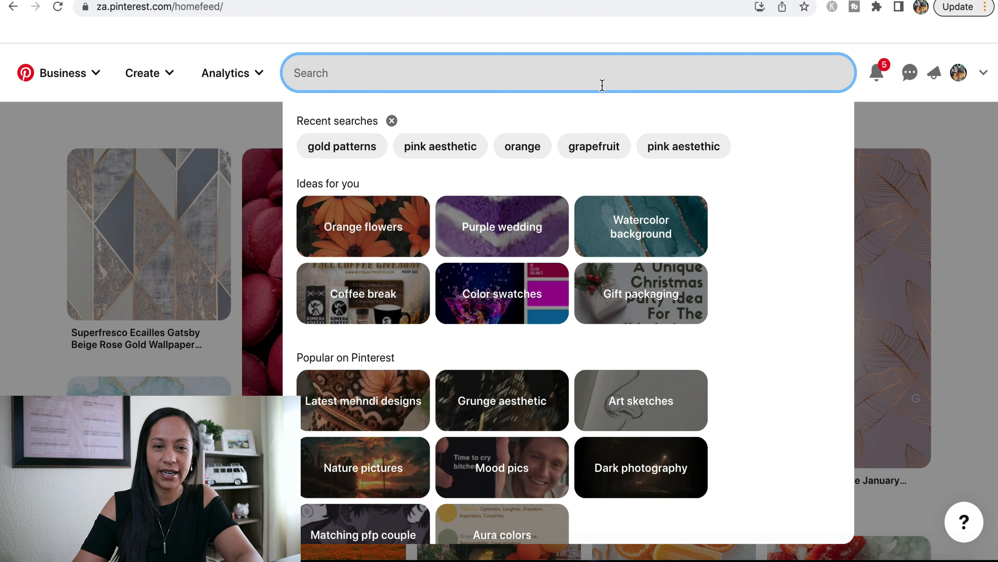
type("green aesthetic")
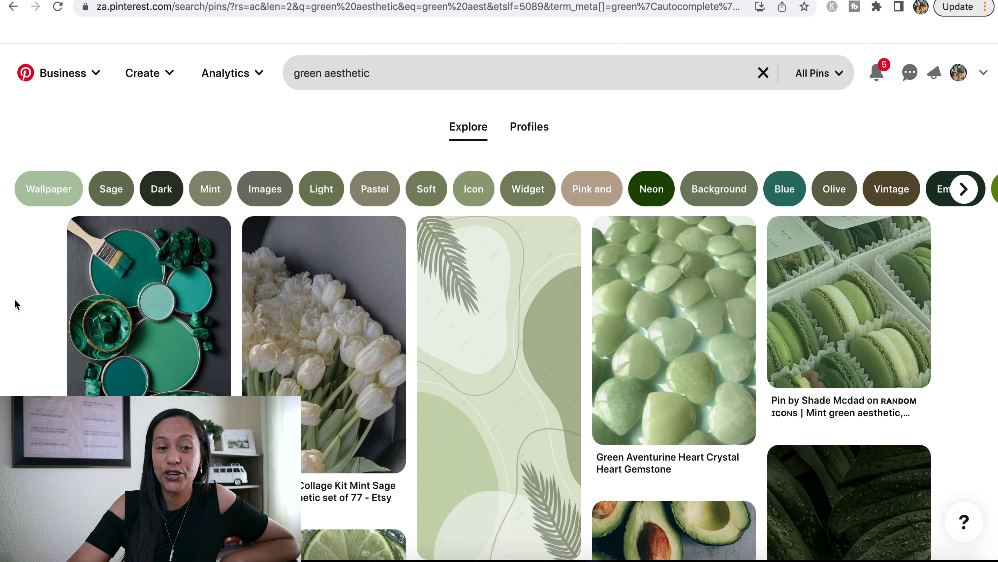
Save the dark green paint palette pin and the green macarons pin to the Brand Board Luma Core board
left_click(166, 243)
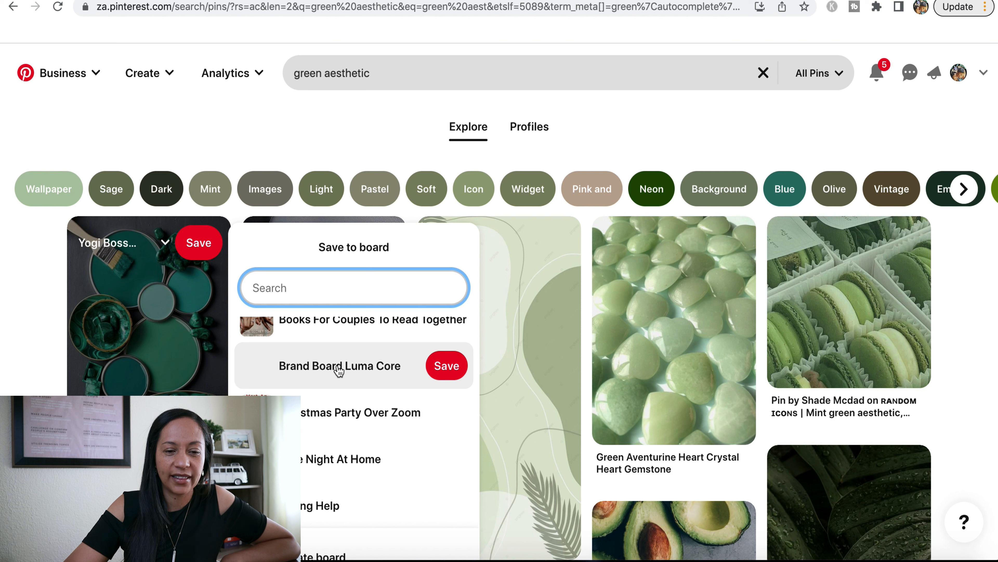
left_click(446, 366)
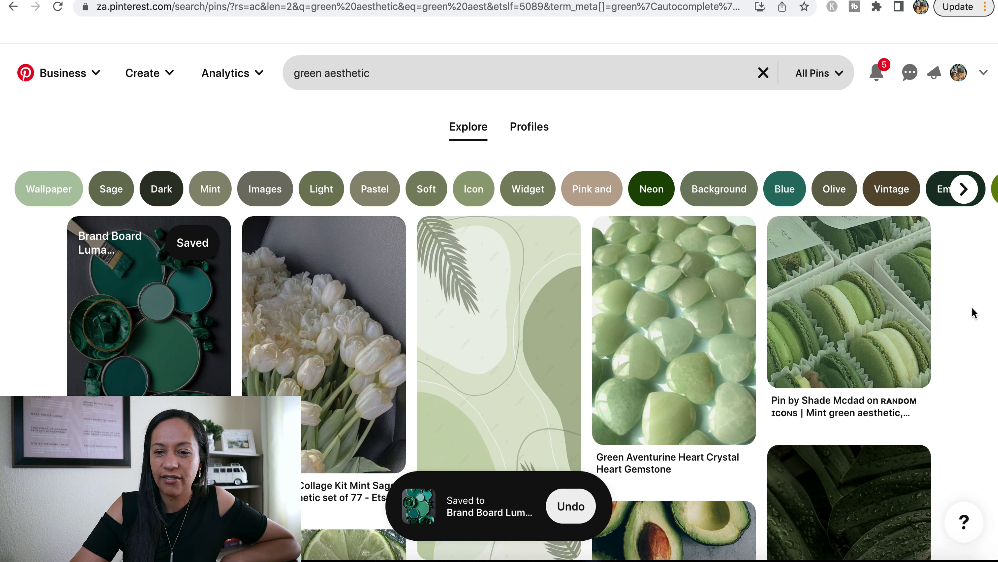
left_click(866, 248)
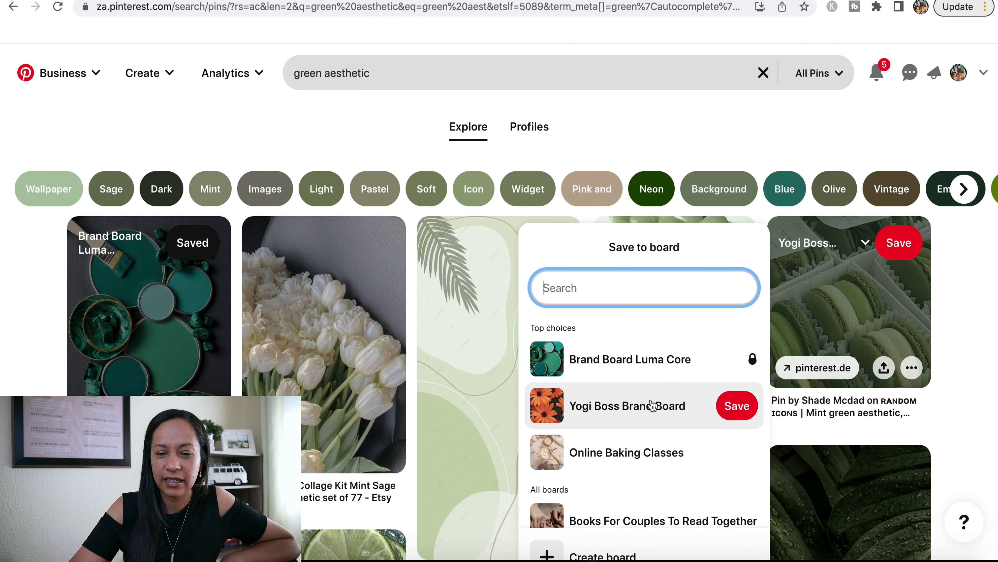
left_click(736, 359)
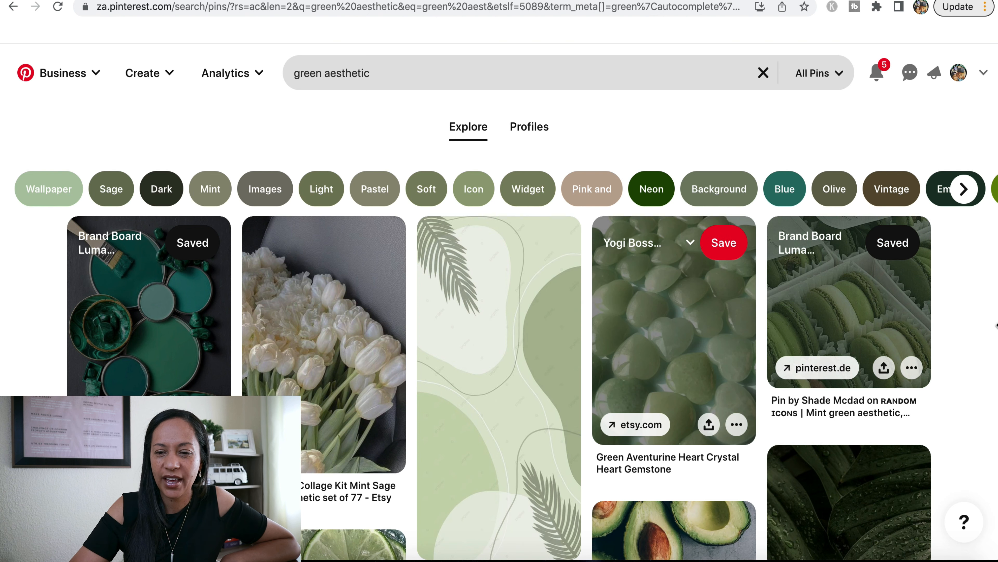
Save the "Metal Poster Liquid Swirl Sage Cream" pin to the Brand Board Luma Core board
scroll(977, 313, "down", 5)
scroll(977, 313, "down", 15)
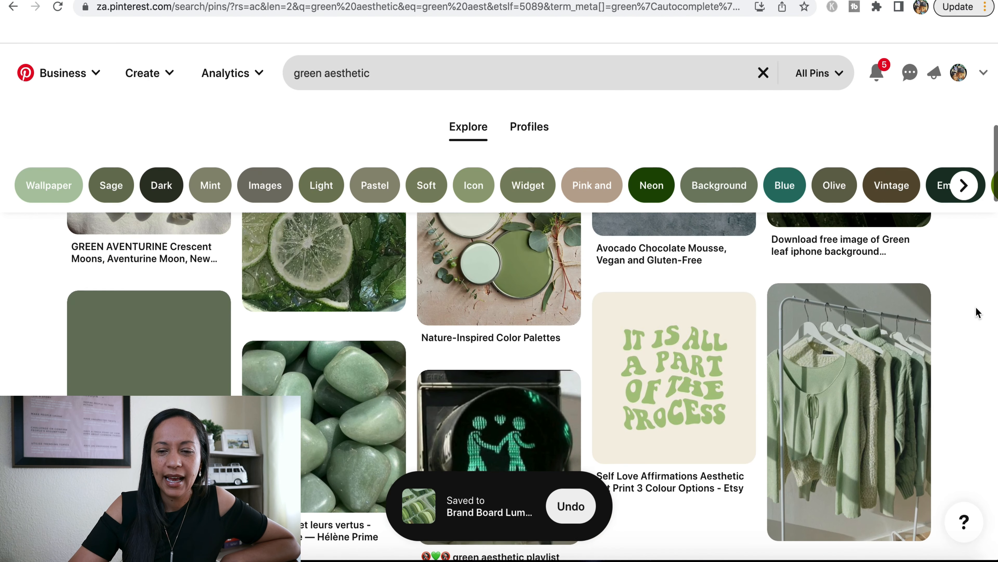
scroll(979, 313, "down", 3)
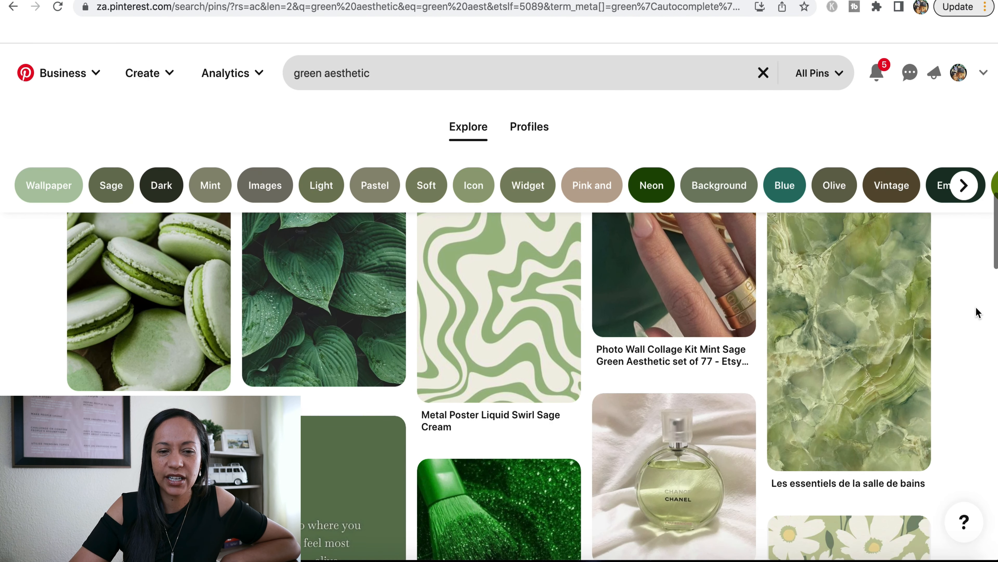
scroll(978, 313, "up", 3)
scroll(978, 313, "down", 1)
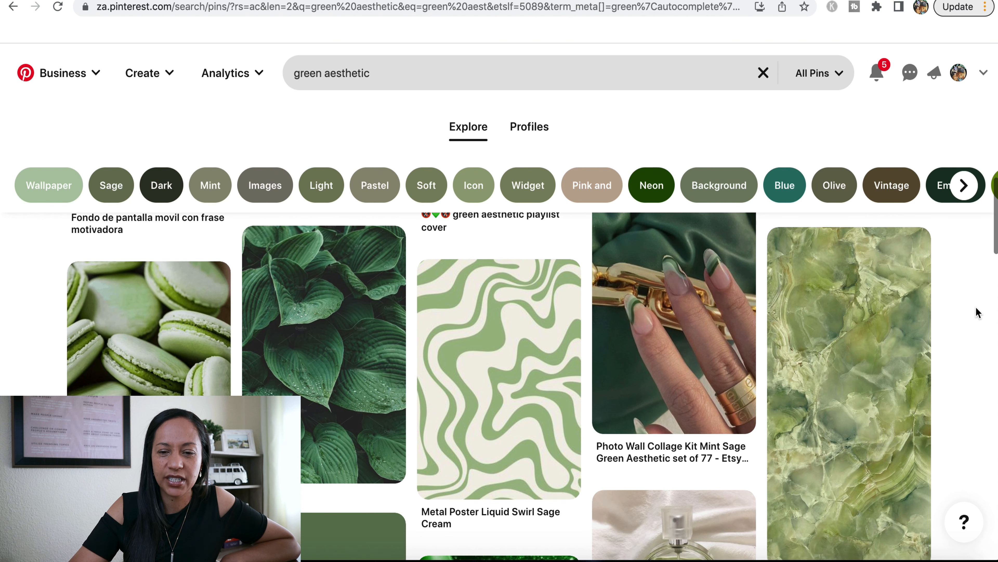
mouse_move(463, 330)
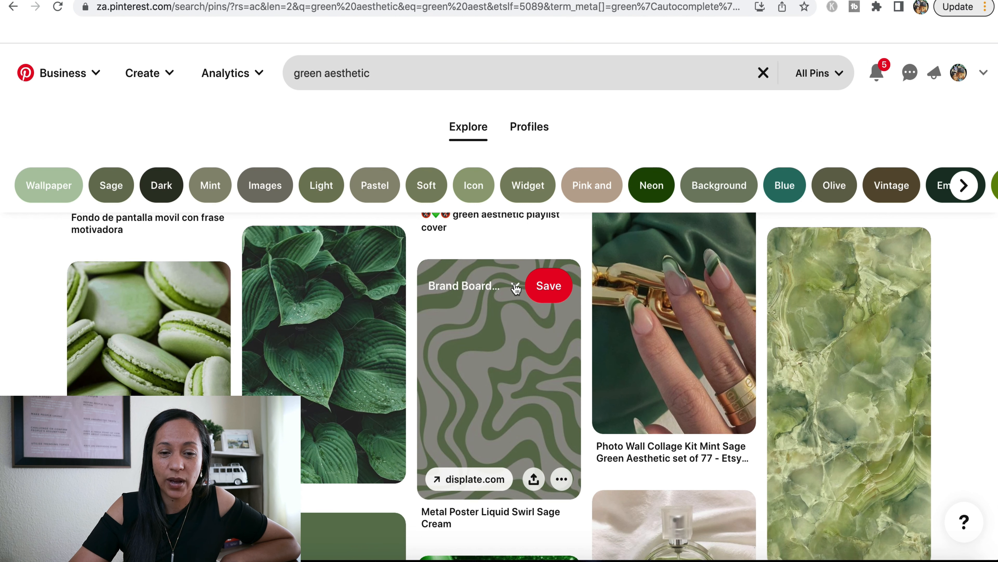
left_click(516, 287)
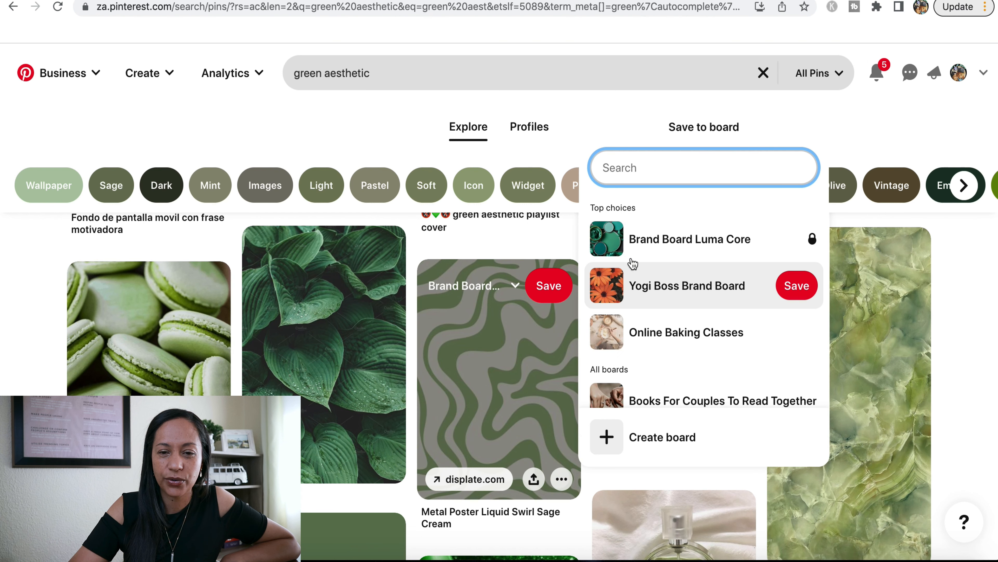
left_click(655, 239)
scroll(993, 394, "down", 5)
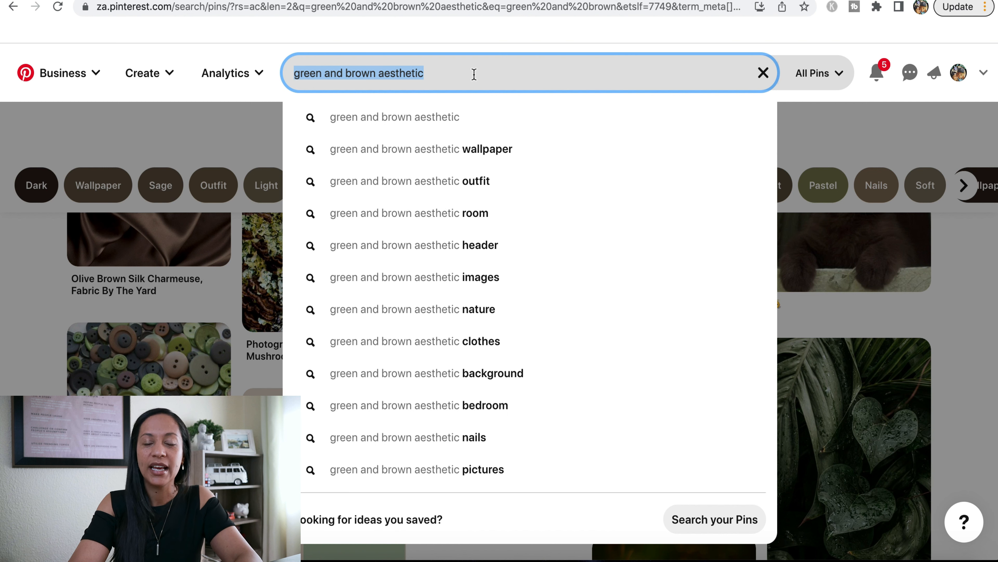
type("lu")
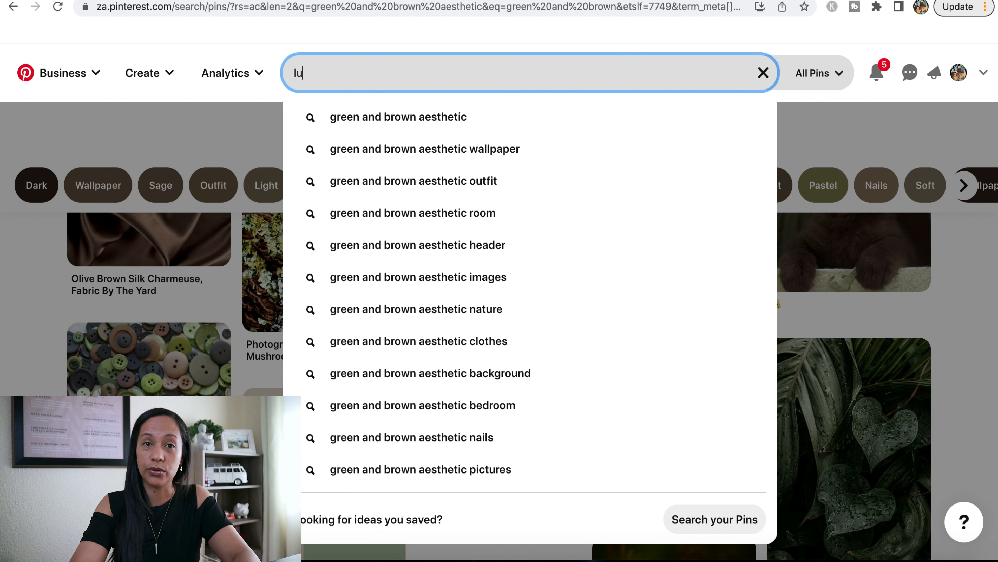
key("BackSpace")
key("BackSpace")
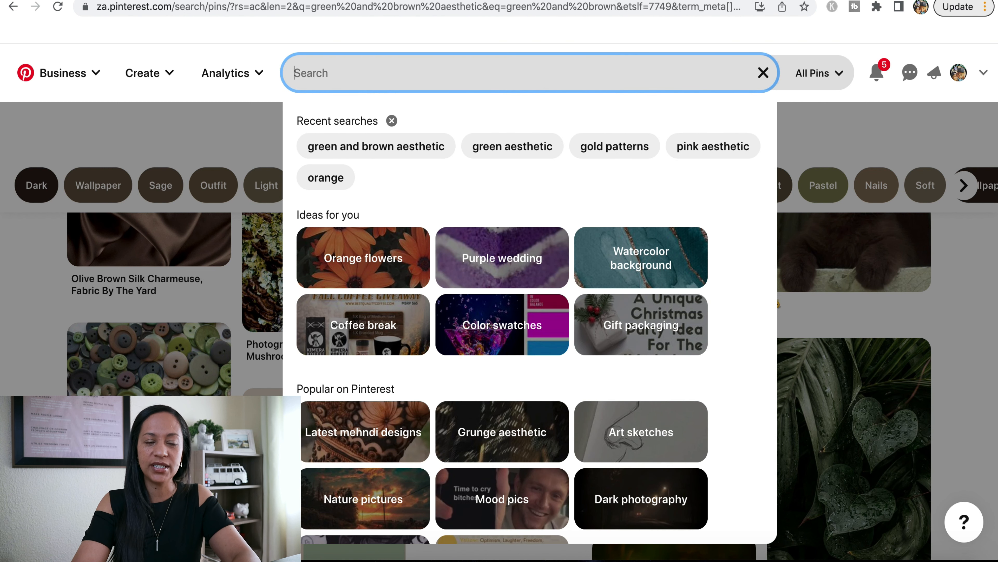
Search for "wellness brand", extend the search to "wellness brand logo" and browse the logo ideas
type("wellness ")
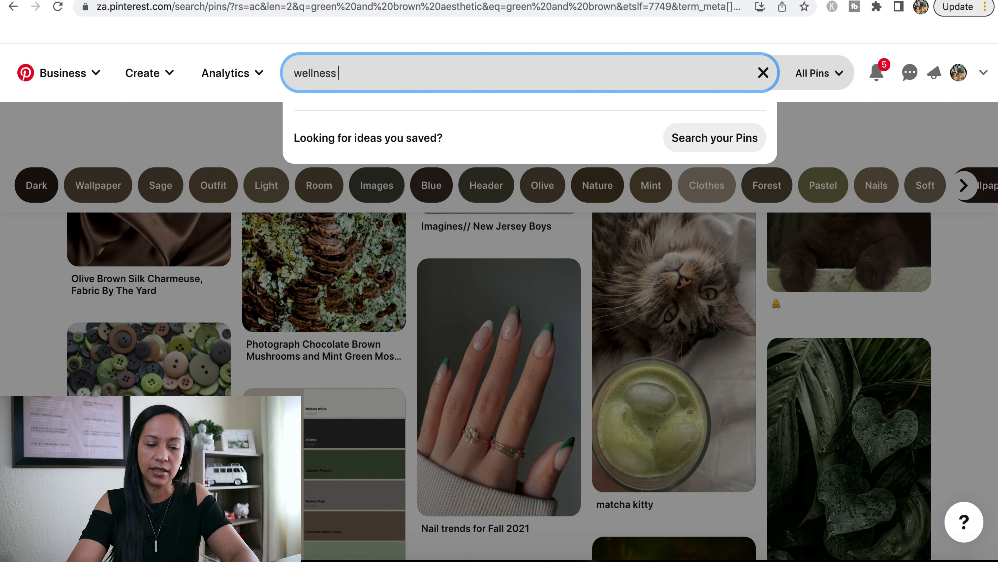
type("brand")
key("Return")
left_click(472, 72)
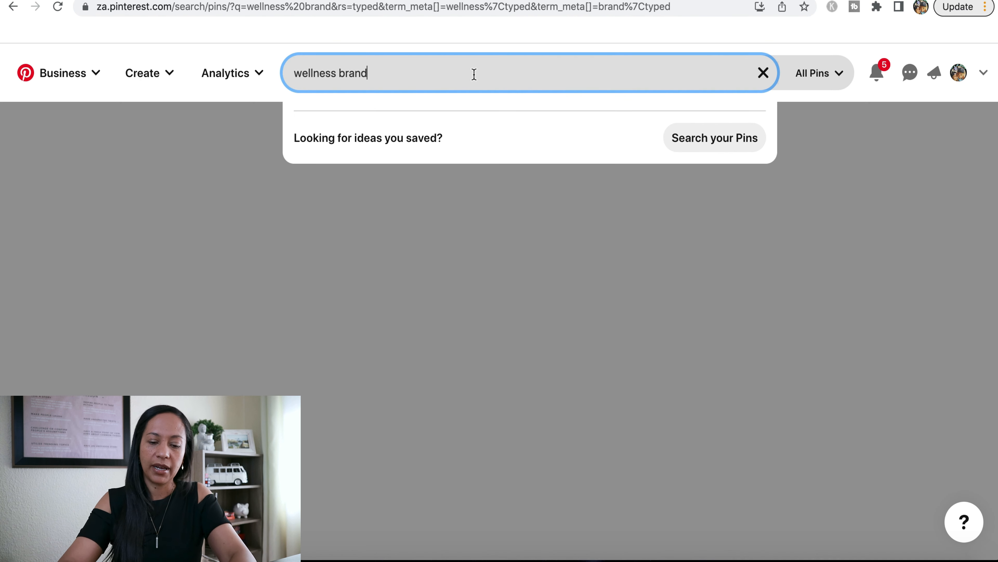
type("logo")
key("Return")
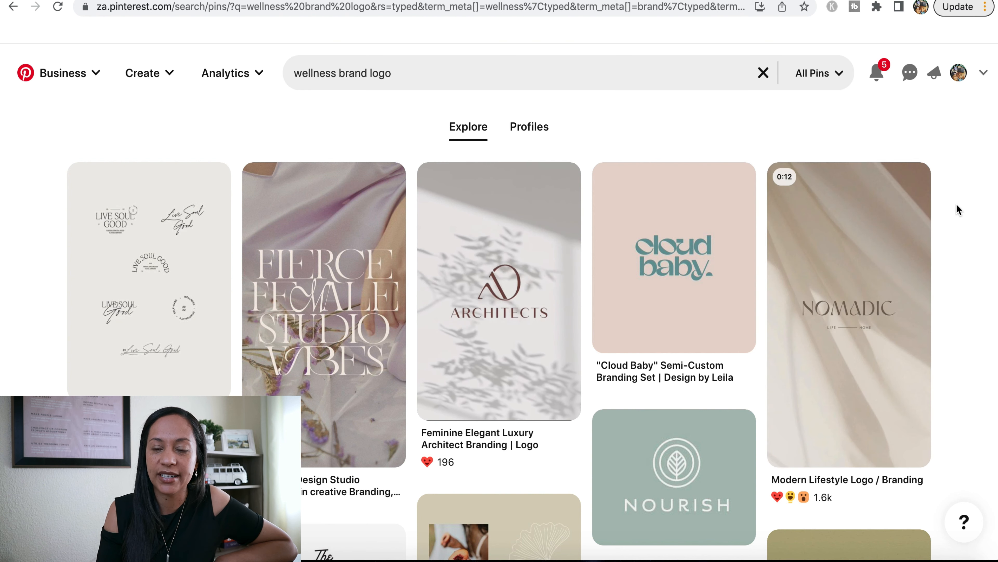
scroll(957, 204, "down", 6)
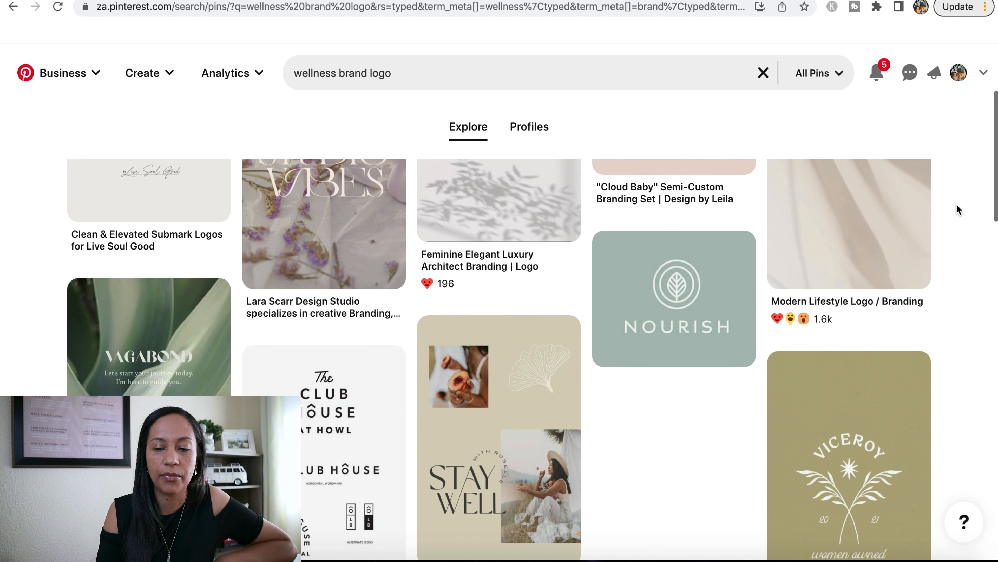
scroll(957, 204, "down", 2)
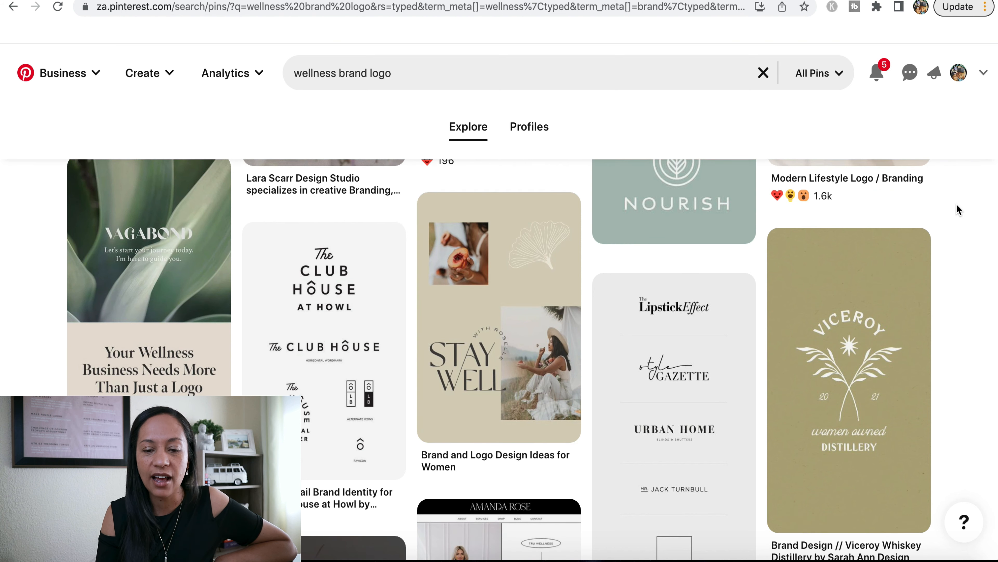
scroll(956, 204, "down", 4)
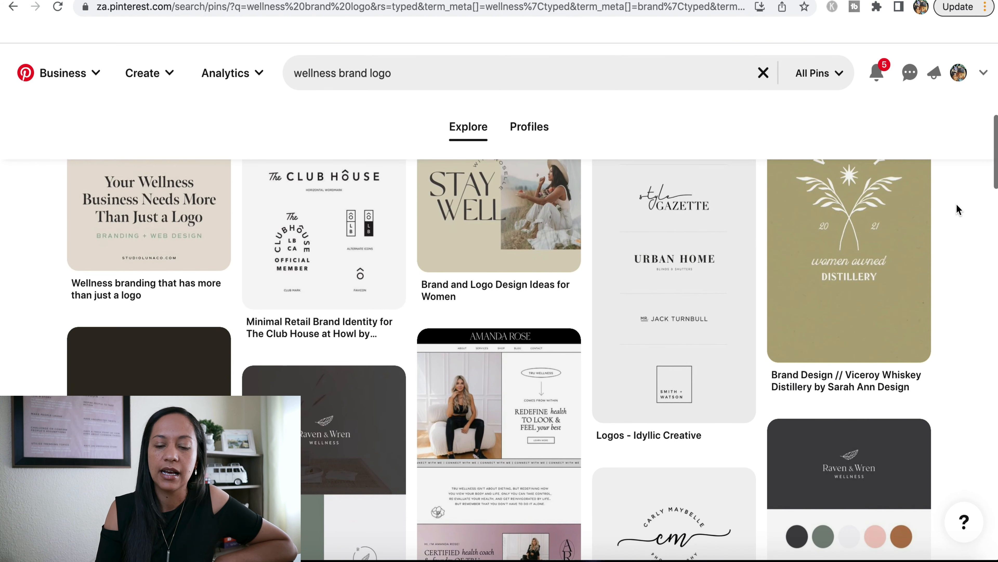
scroll(956, 204, "down", 4)
scroll(956, 204, "down", 6)
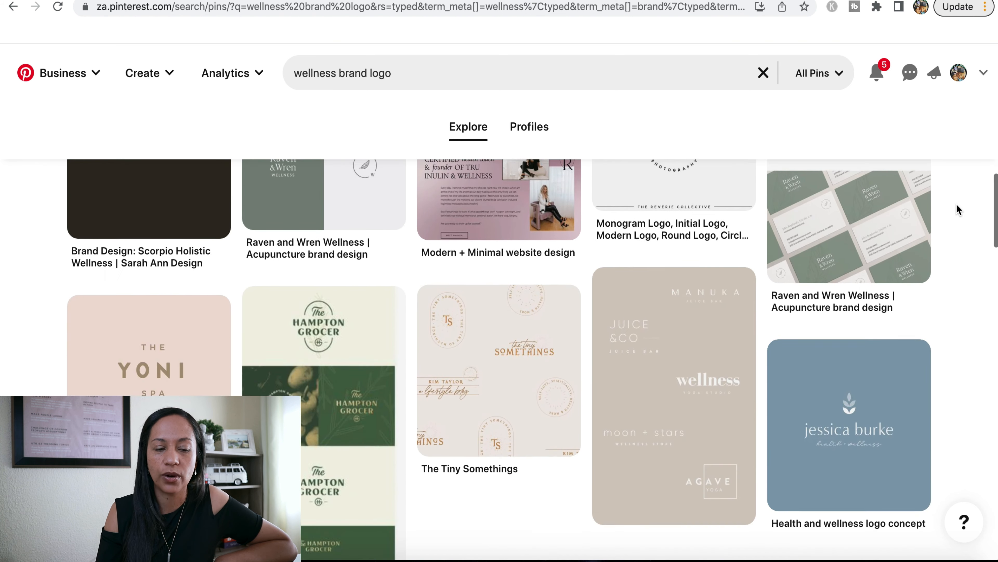
Save the brown monogram logo pin from the wellness logo results to the Brand Board Luma Core board
scroll(956, 203, "down", 10)
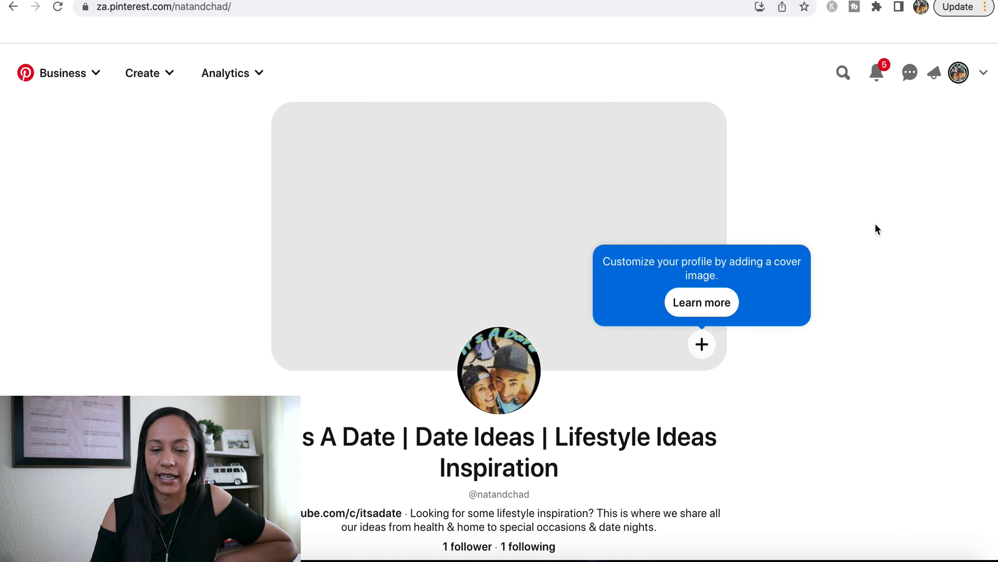
scroll(875, 226, "down", 10)
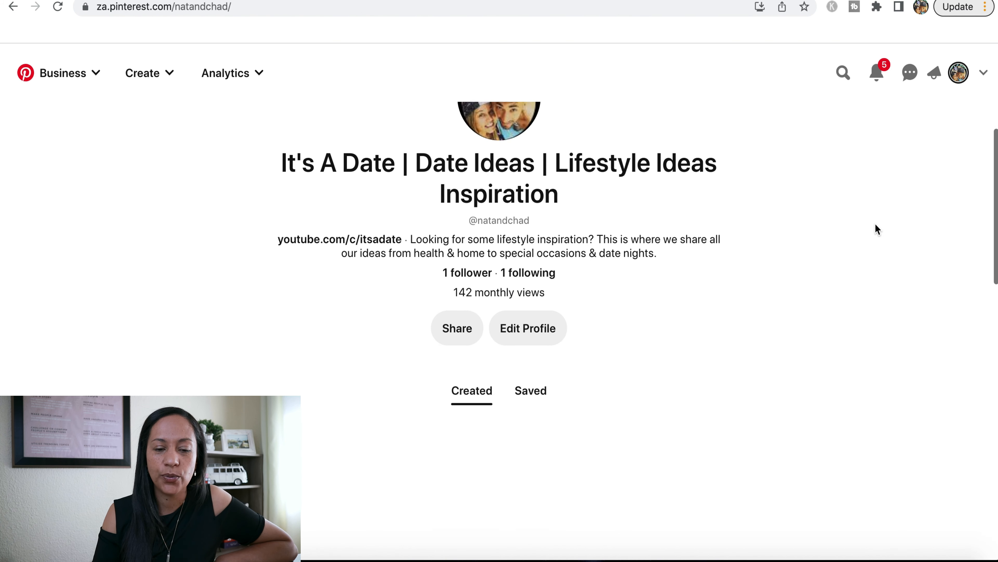
Open the Brand Board Luma Core board from the profile's saved boards and review its pins
scroll(875, 229, "down", 3)
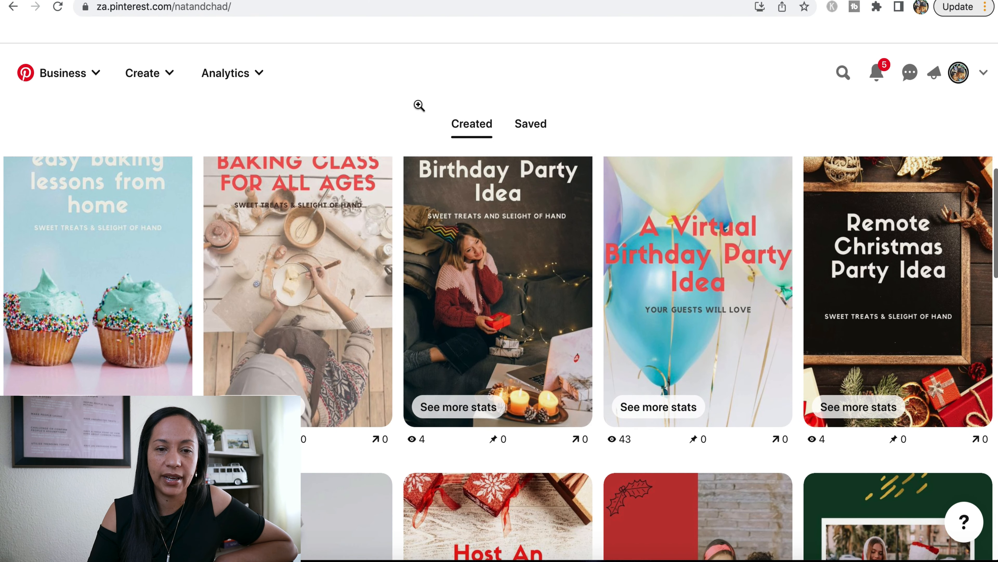
left_click(533, 127)
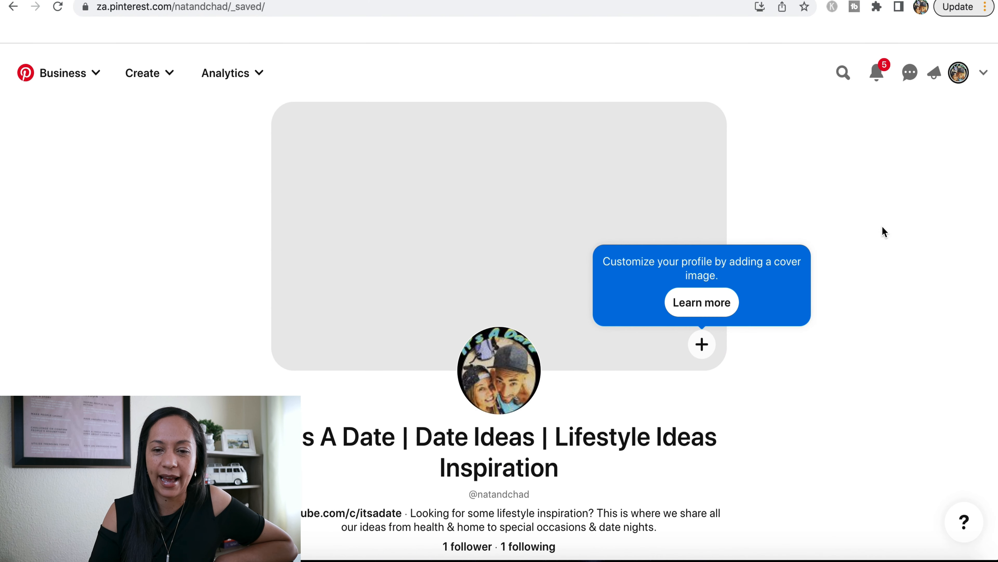
scroll(883, 230, "down", 8)
scroll(882, 228, "down", 2)
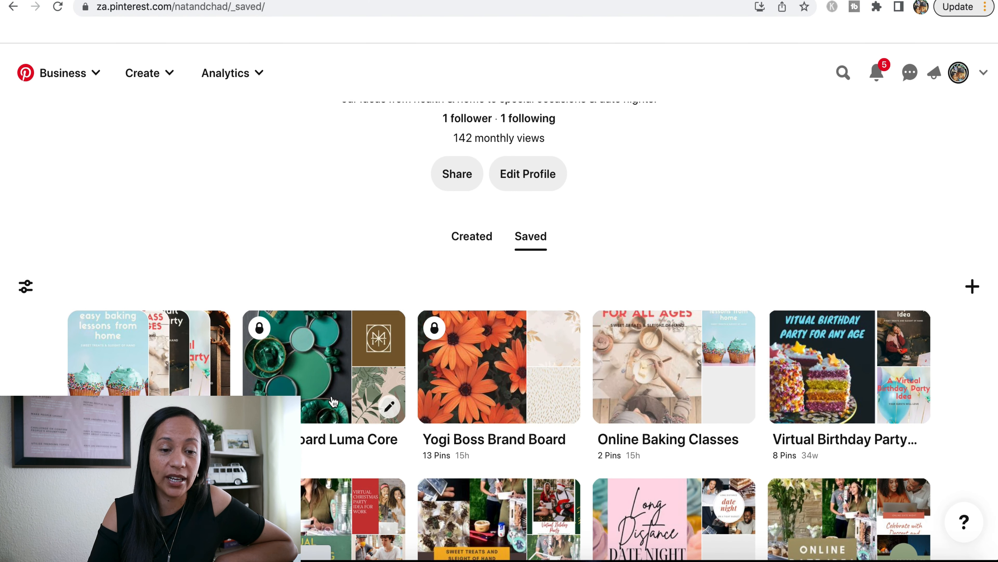
left_click(330, 413)
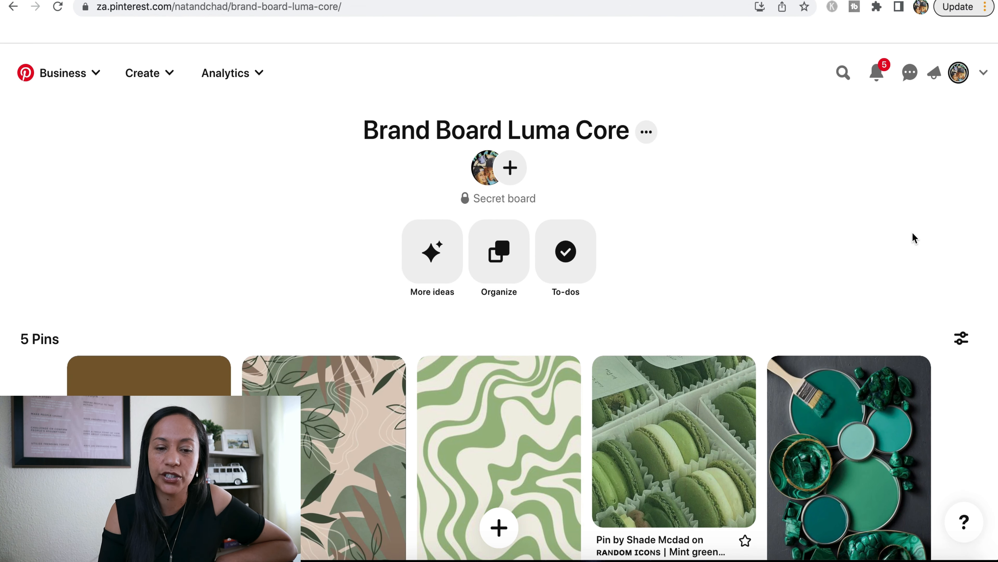
scroll(913, 231, "down", 5)
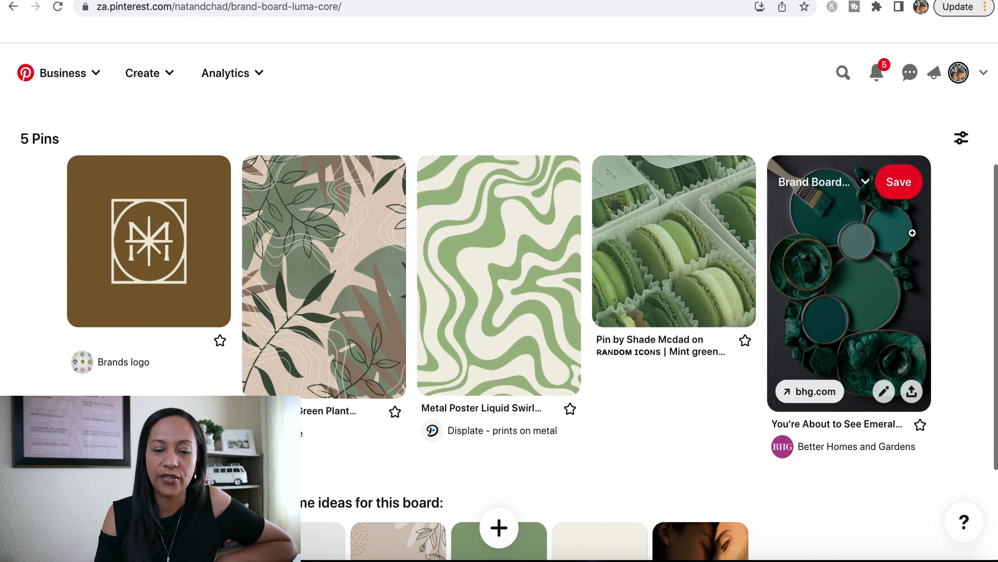
scroll(913, 232, "down", 3)
scroll(913, 233, "up", 6)
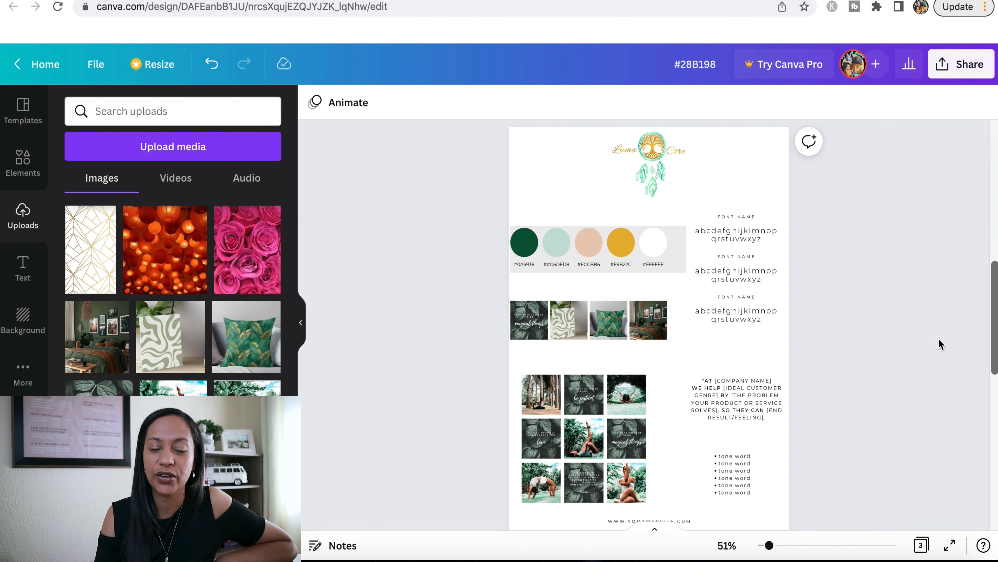
Switch to the brand board design in Canva and upload the "luma core logo" file to its images
scroll(939, 338, "down", 10)
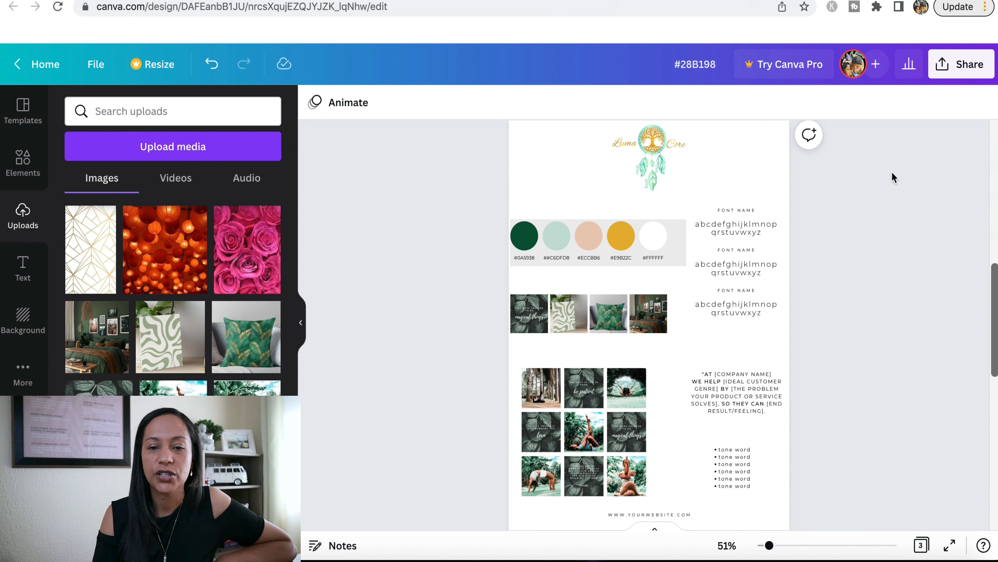
left_click(663, 169)
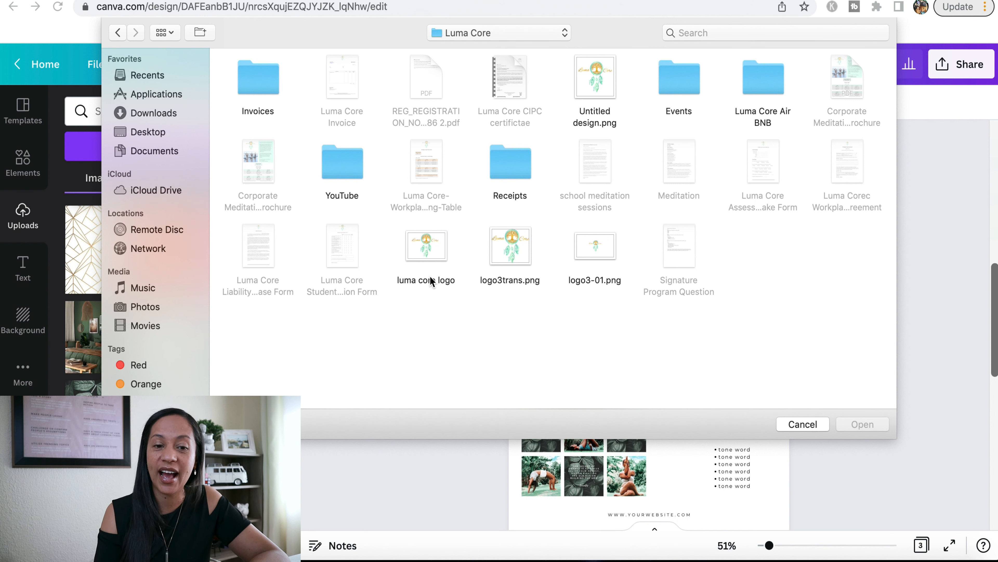
left_click(431, 252)
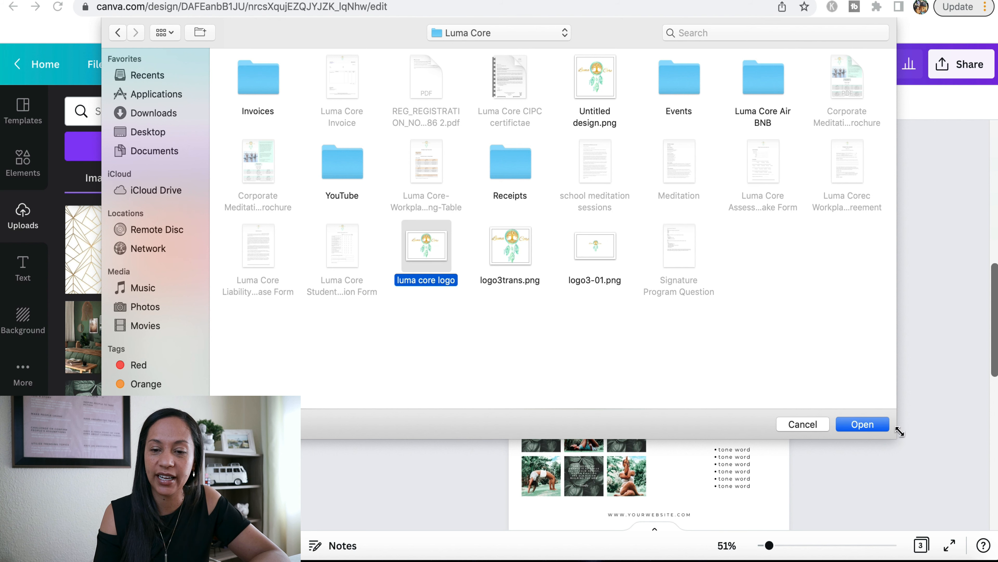
left_click(863, 424)
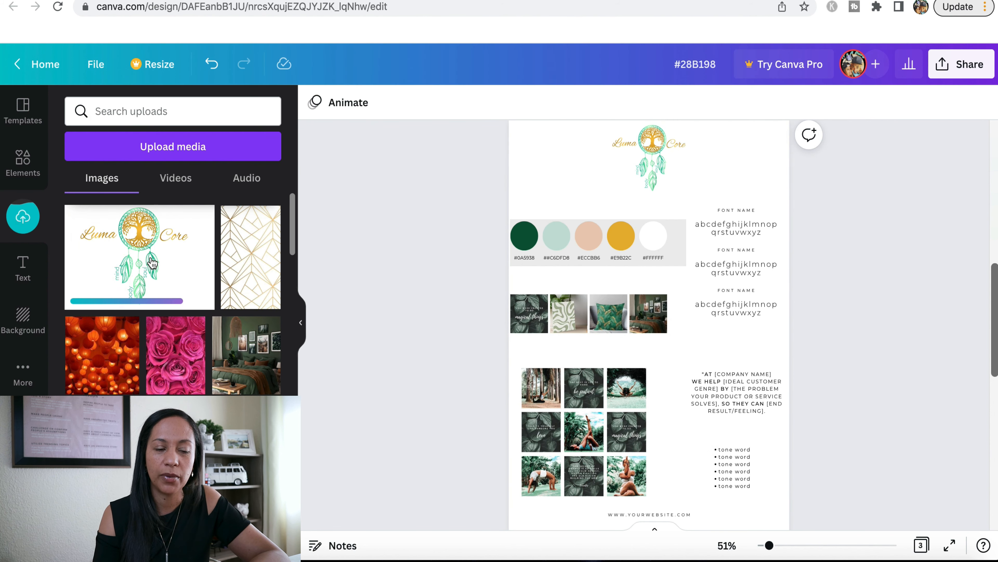
Add the uploaded Luma Core logo to the page, shrink it and place it above the color palette over the existing logo
left_click(153, 263)
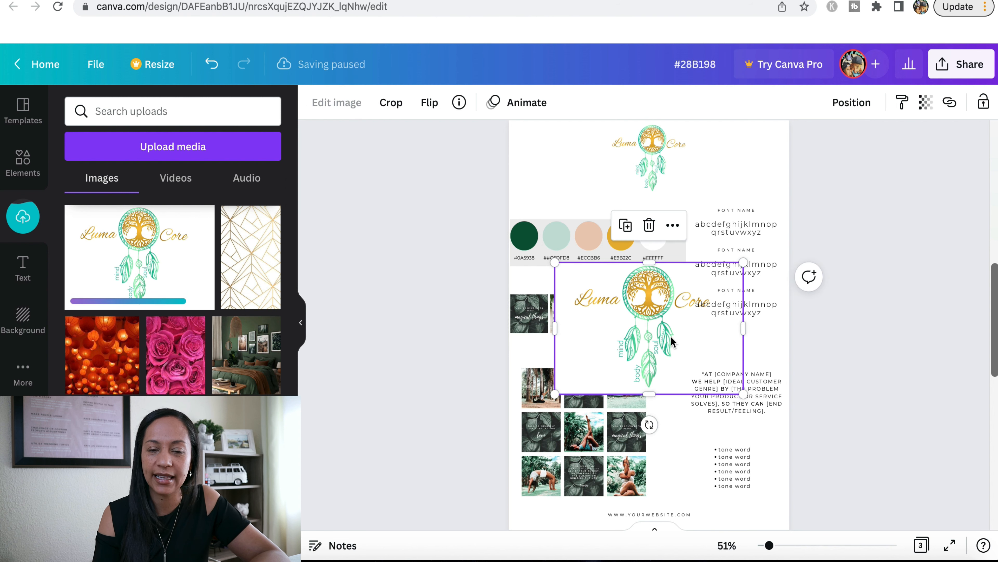
left_click_drag(671, 342, 684, 205)
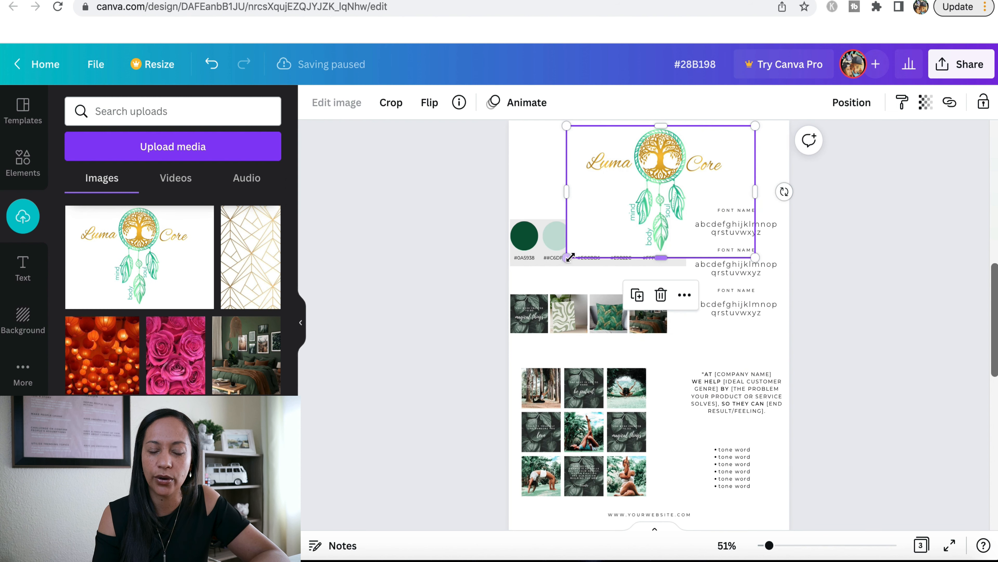
left_click_drag(570, 257, 647, 201)
left_click_drag(695, 158, 638, 156)
left_click(884, 188)
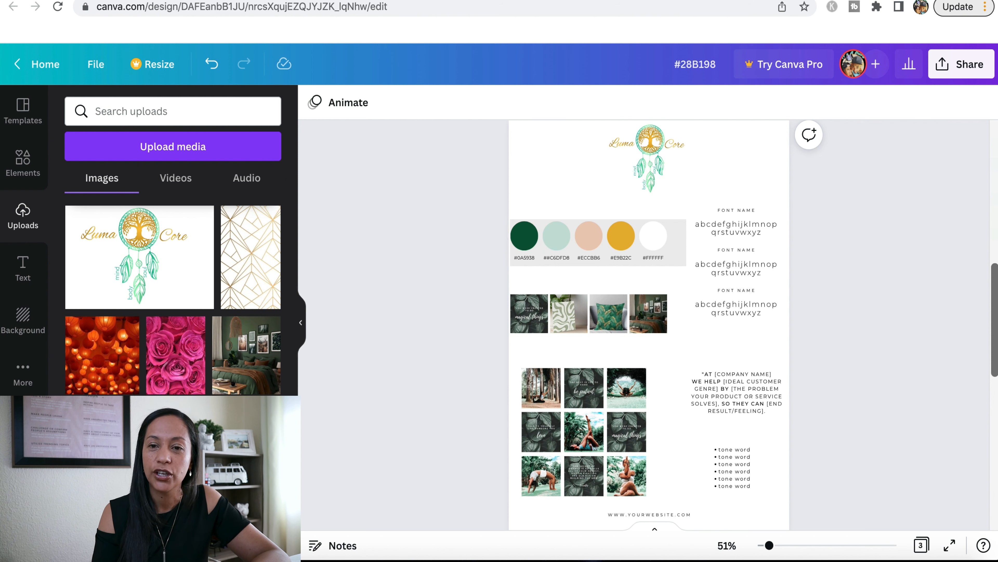
Search Google in a new browser tab for "color code for mint green"
key("super+t")
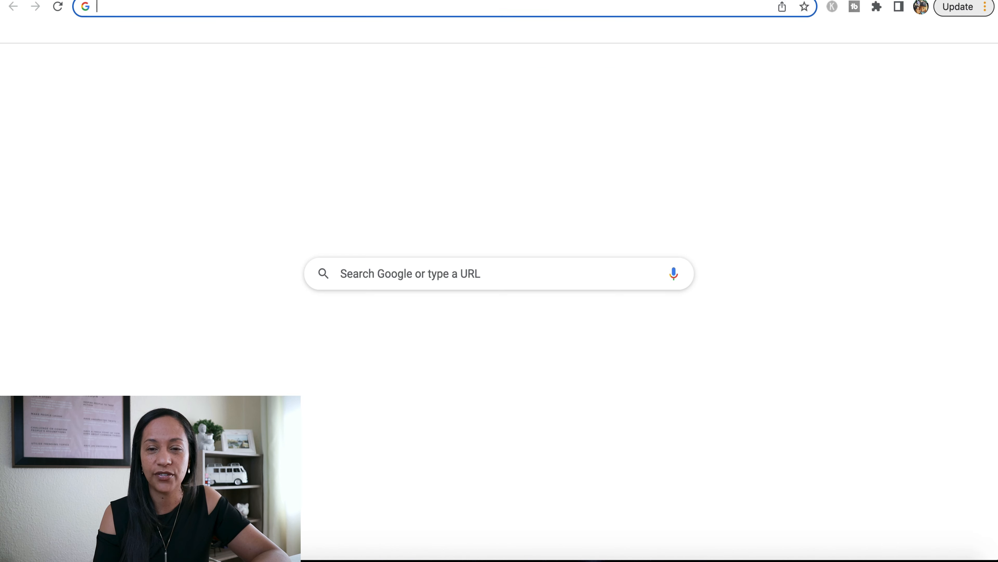
left_click(582, 264)
type("colo")
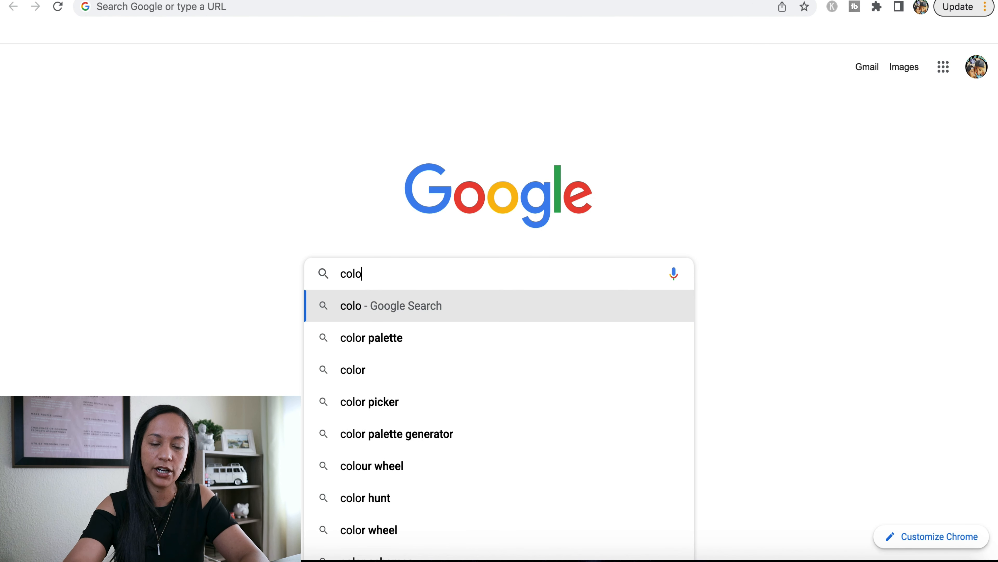
type("r code f")
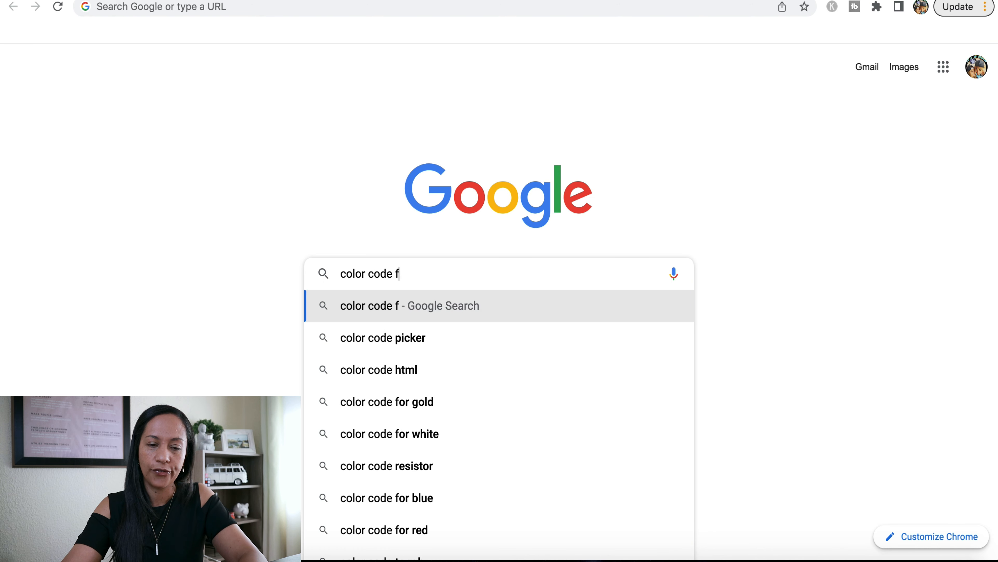
type("or mint green")
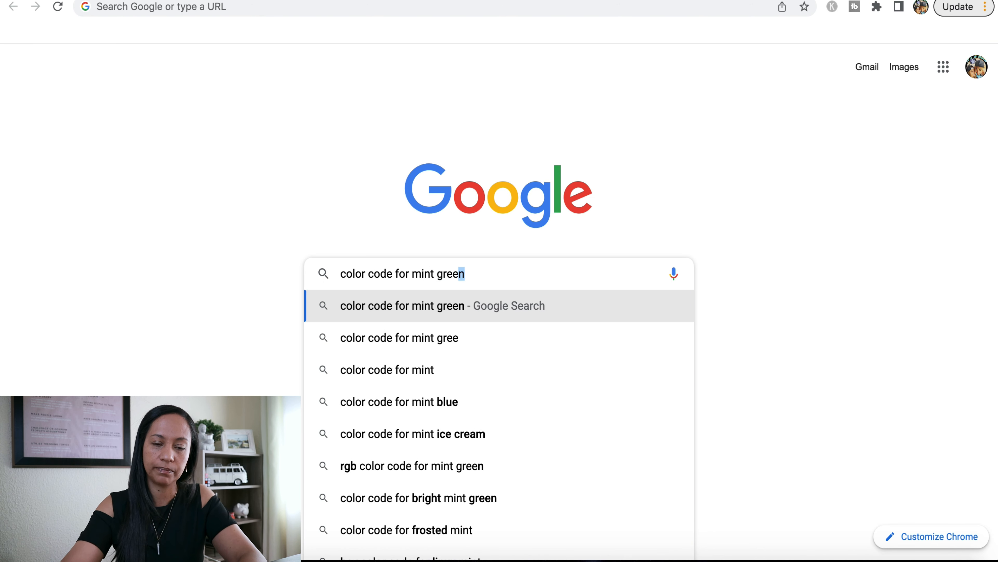
key("Return")
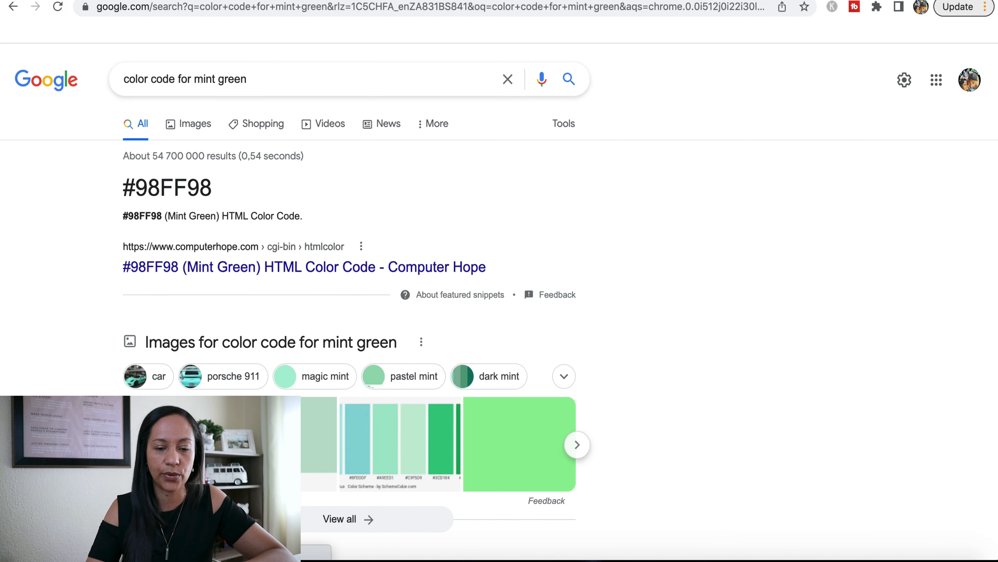
left_click(467, 118)
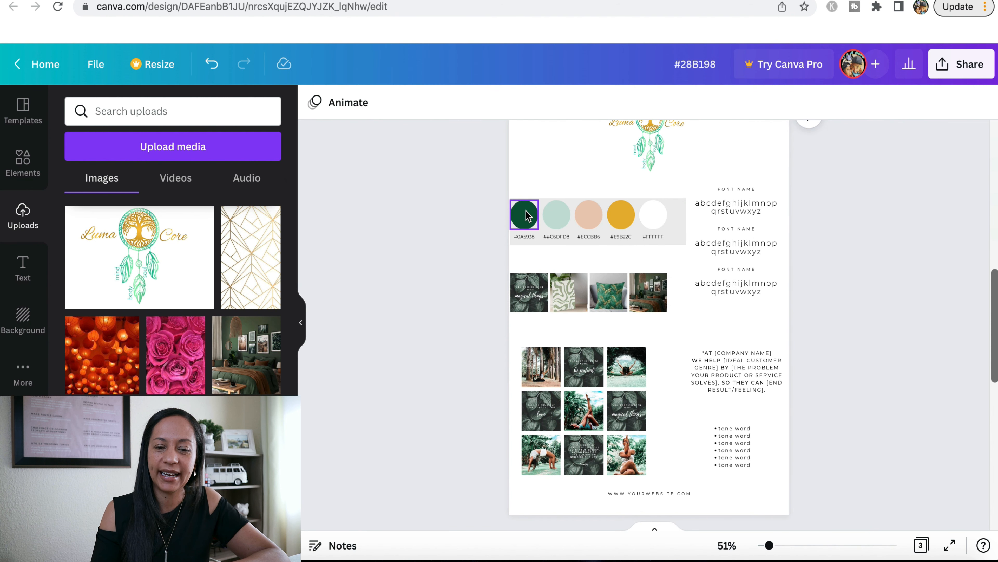
In the Canva design, change the dark green circle of the color palette to the mint color C2e5d3
left_click(527, 216)
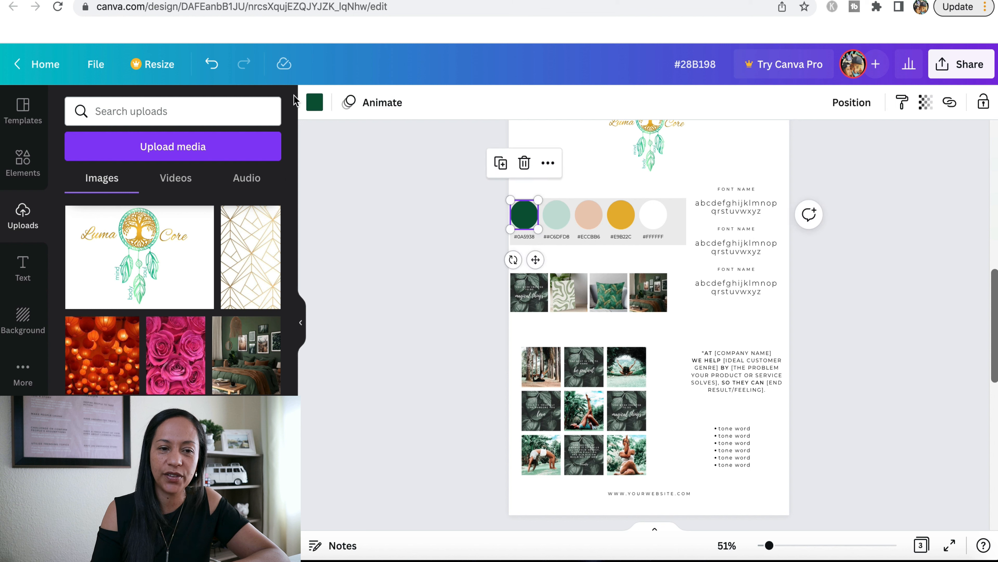
left_click(316, 104)
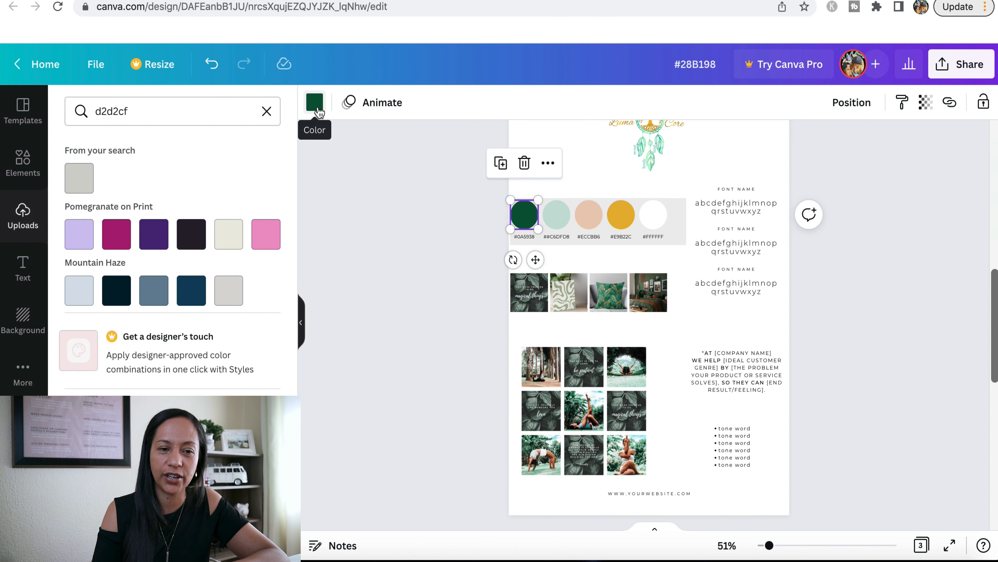
left_click(229, 111)
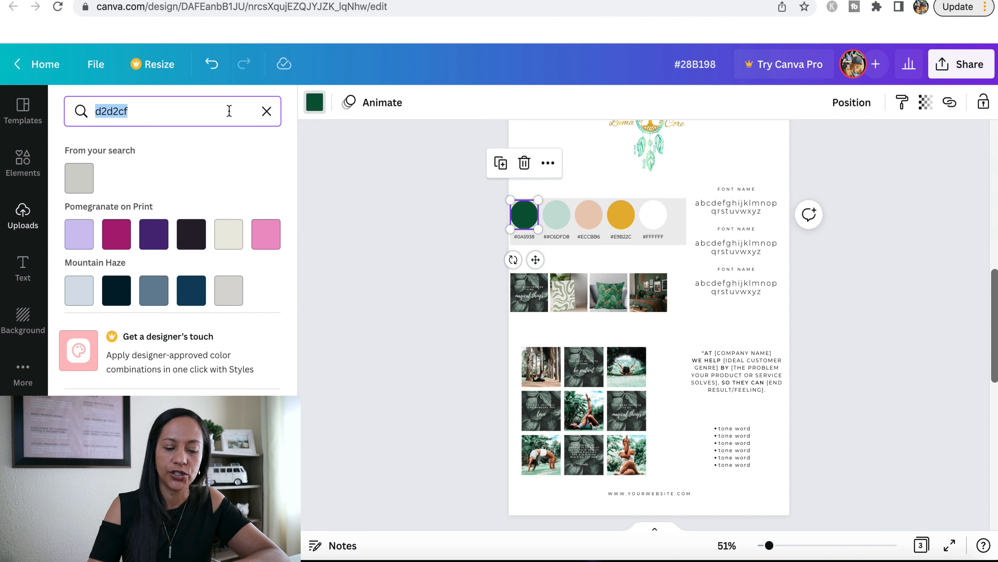
type("C2e5d3")
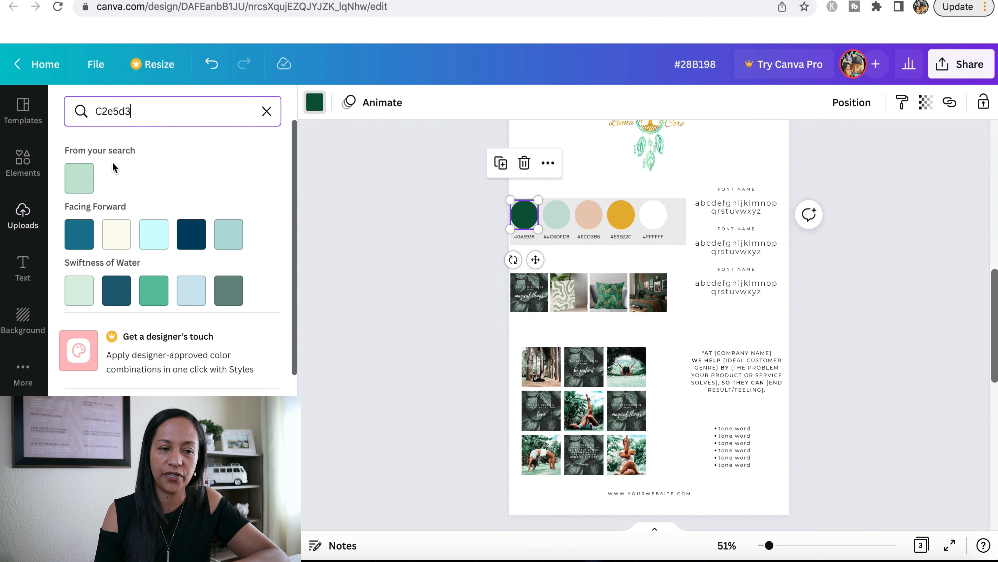
left_click(81, 185)
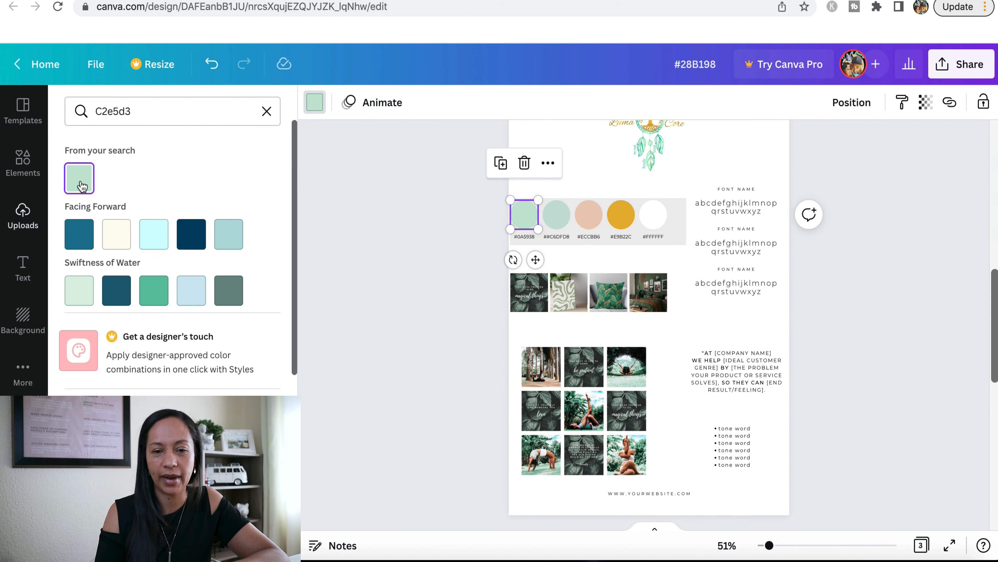
key("Escape")
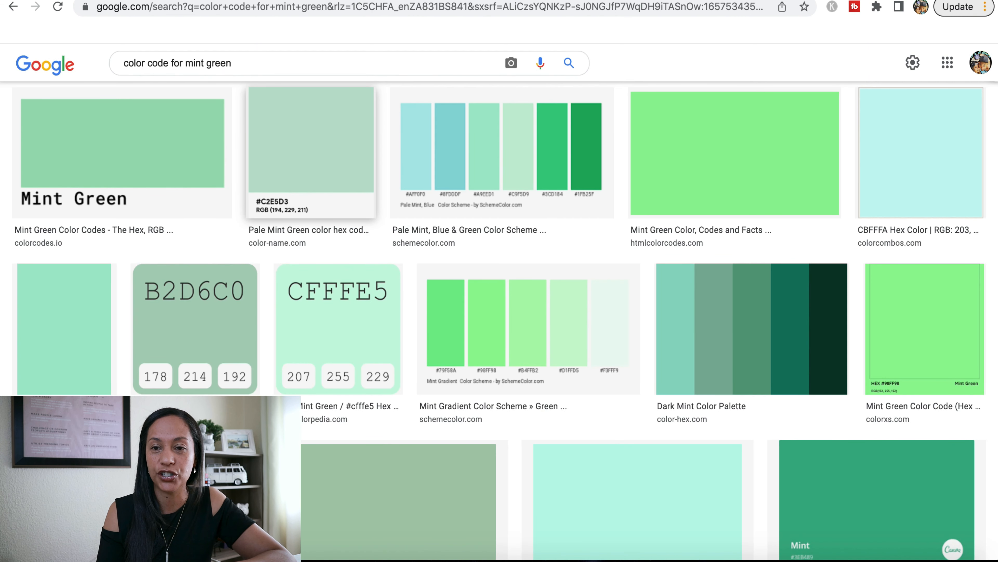
Search for "html-color-codes-info" in a new browser tab and open the site's Colors from Image tool
key("super+t")
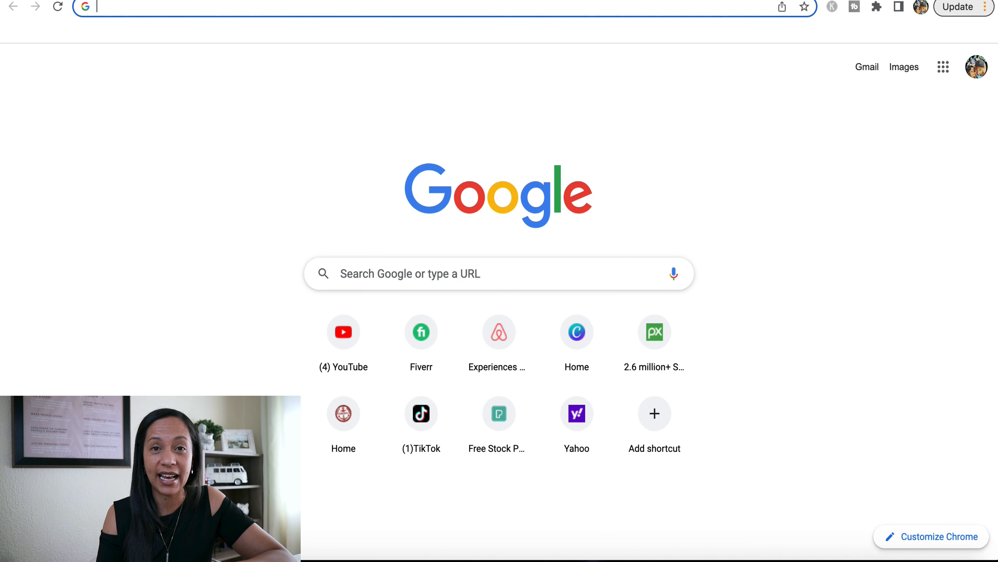
type("html-color-codes-info")
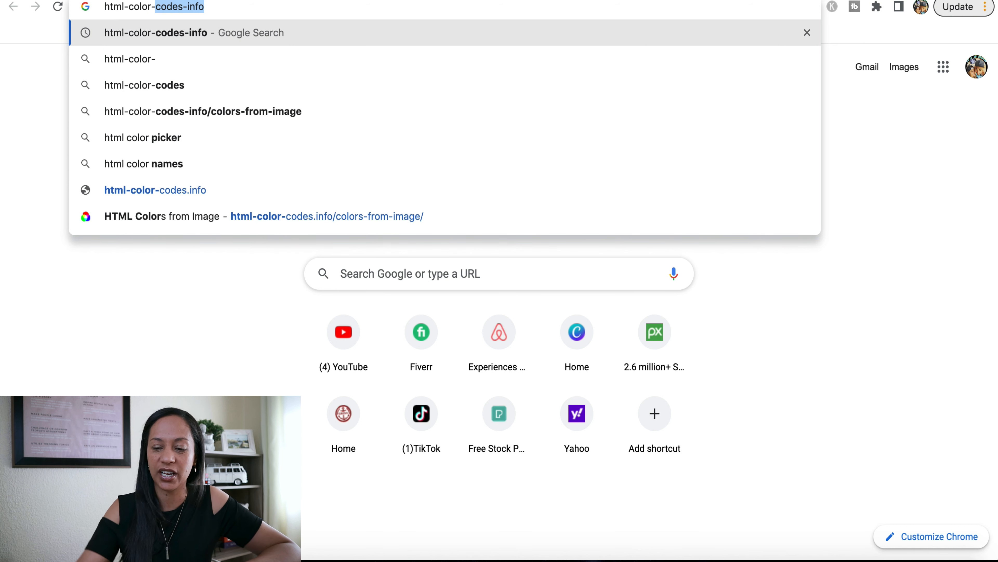
key("Return")
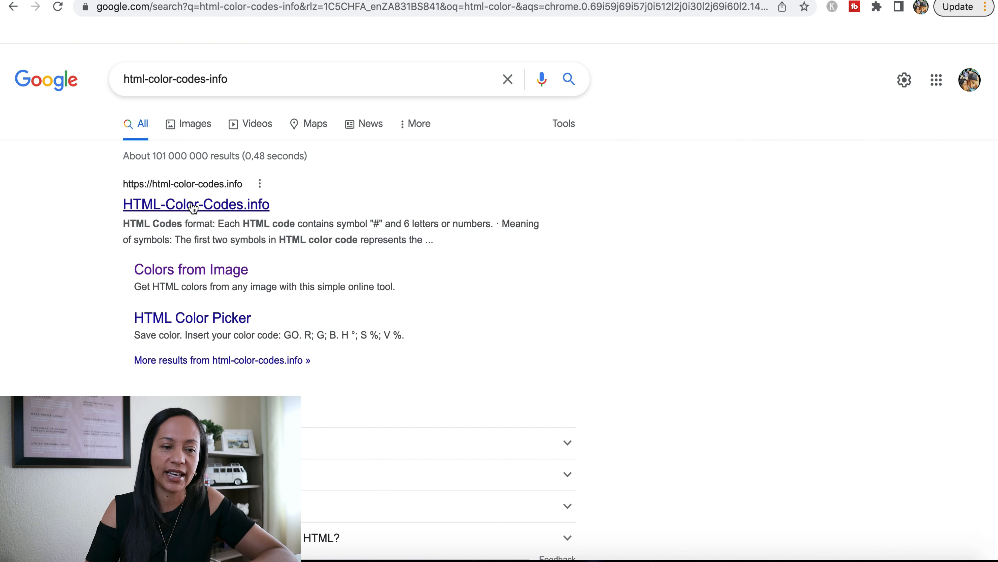
left_click(192, 271)
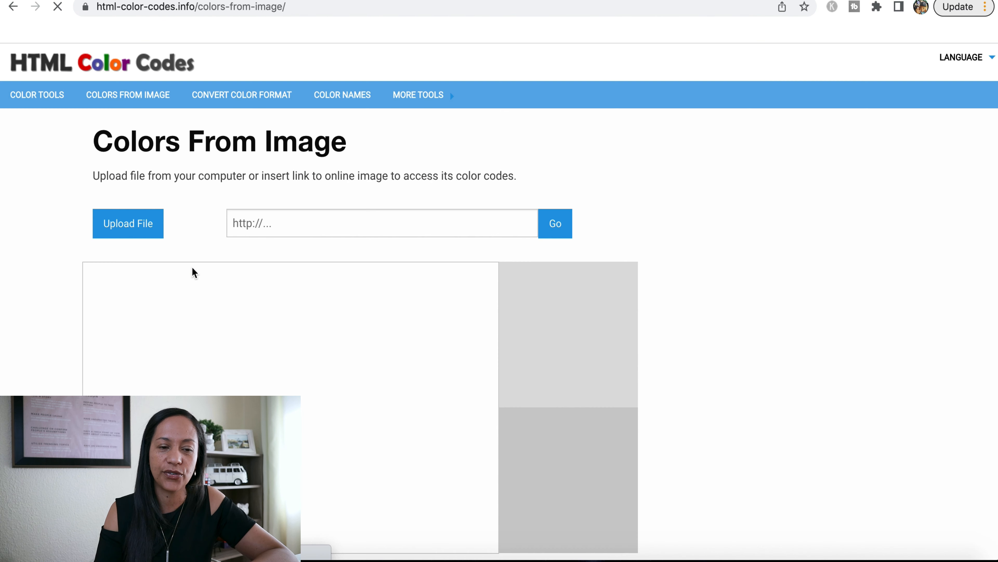
Upload the green leaf-pattern pillow image from the Desktop and sample a gold leaf on it for its color code
left_click(120, 227)
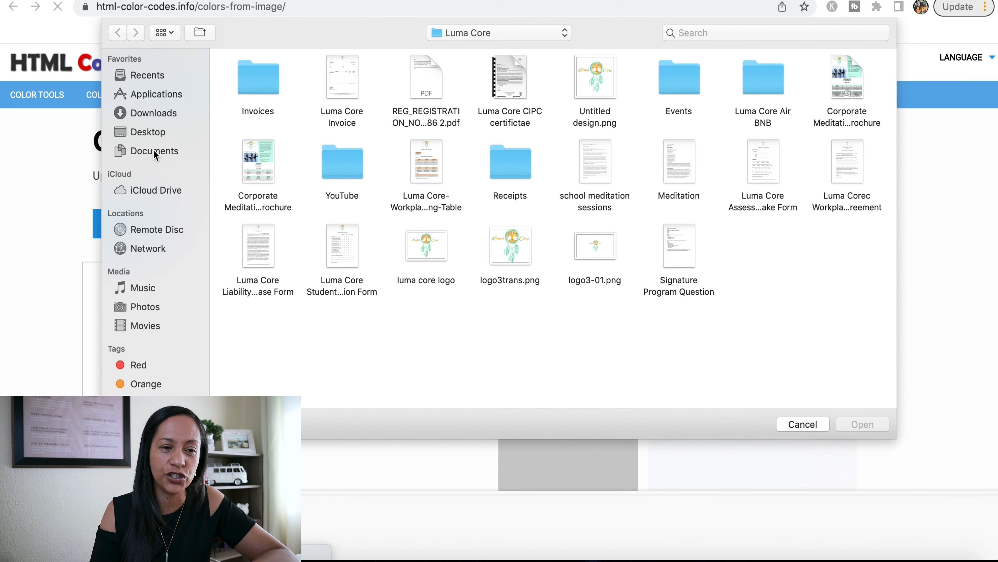
left_click(150, 131)
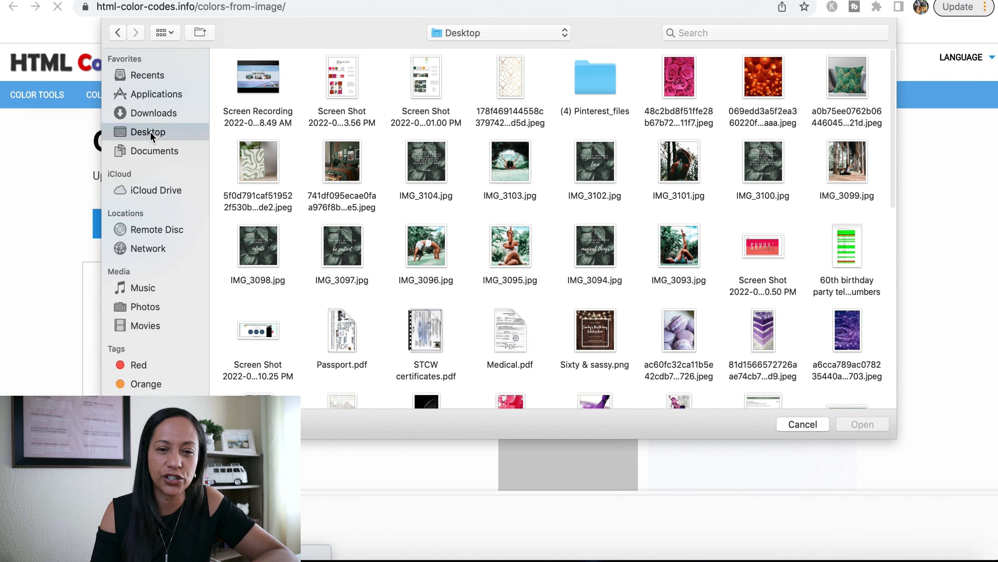
left_click(853, 82)
left_click(863, 424)
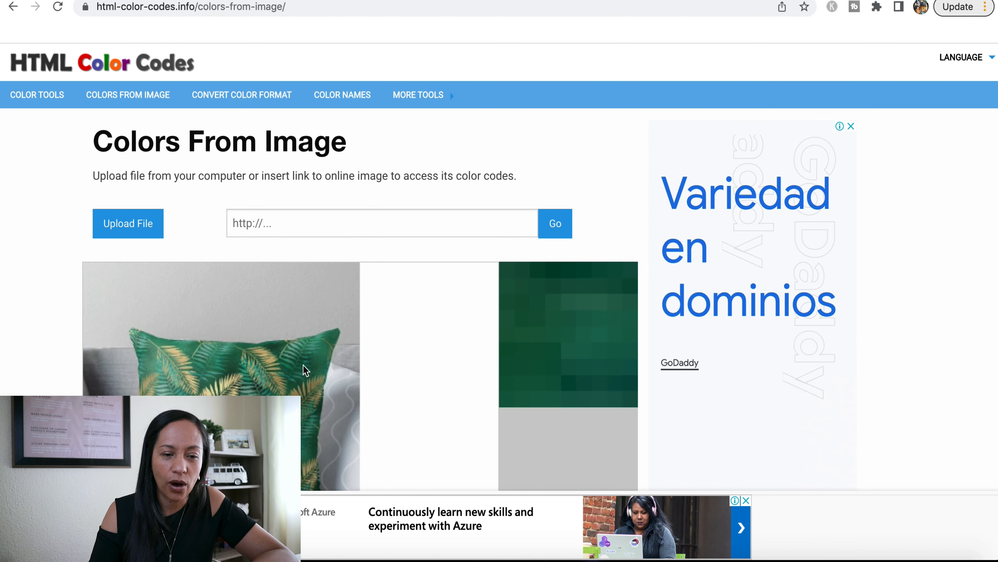
left_click(282, 383)
scroll(696, 372, "down", 4)
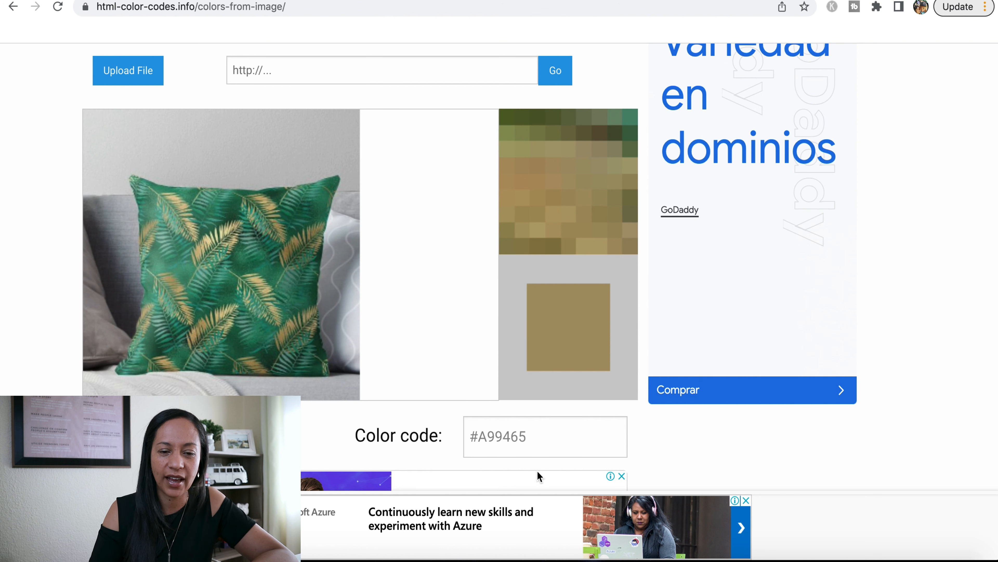
Copy the sampled color code, try the gold #A99465 on the mint circle of the Canva design's color palette, and undo it
left_click(538, 432)
key("super+c")
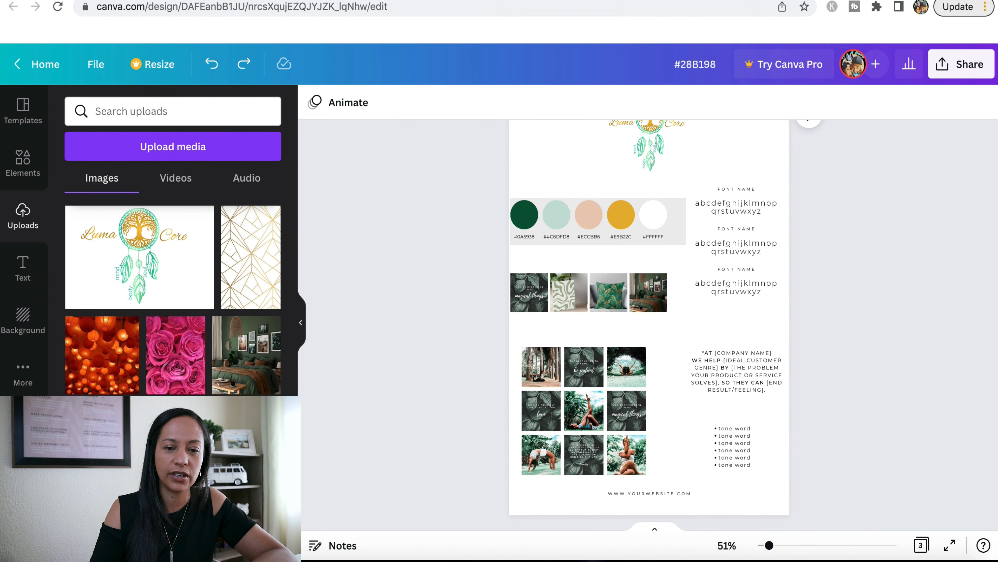
left_click(552, 214)
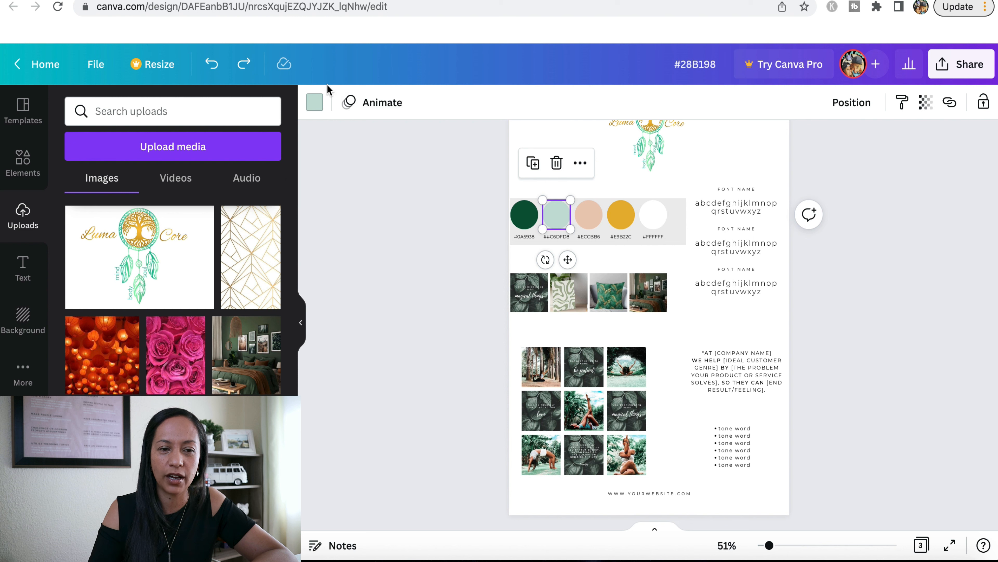
left_click(315, 102)
type("C2e5d3")
double_click(161, 115)
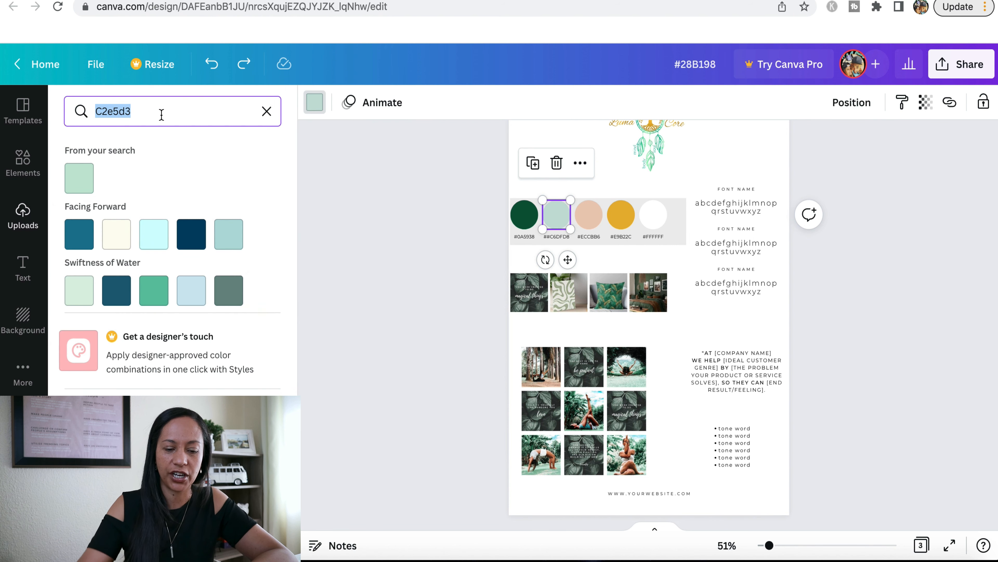
key("super+v")
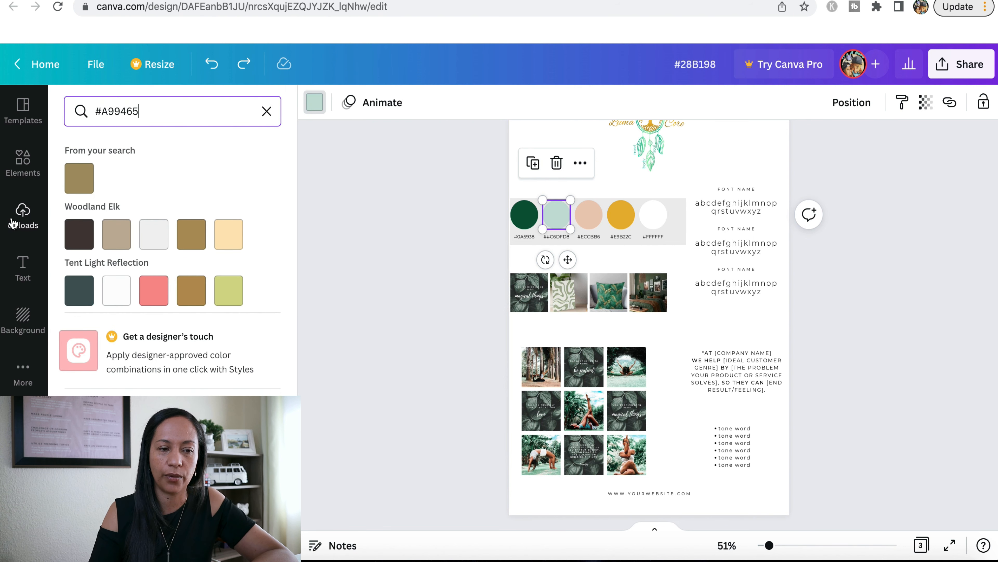
left_click(78, 186)
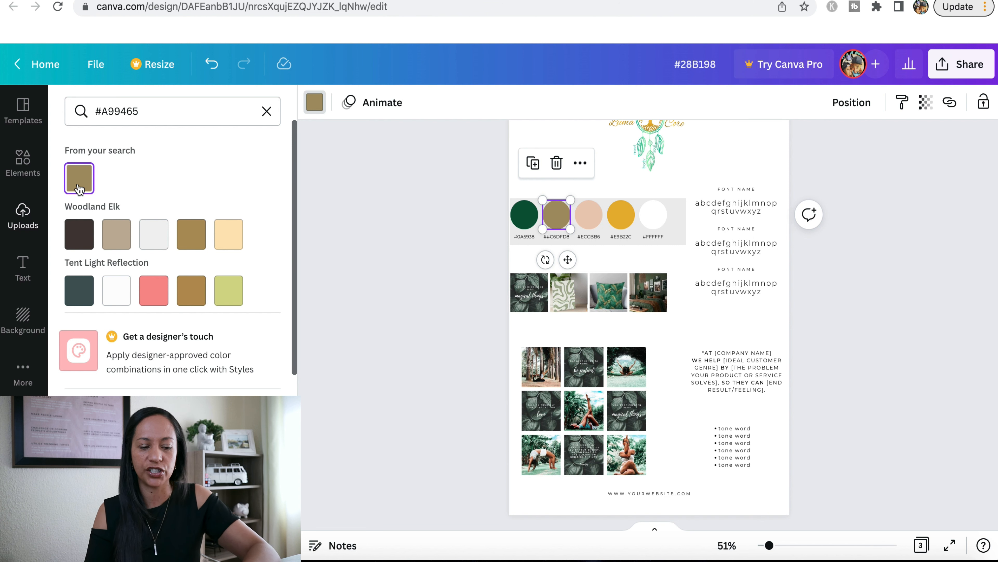
key("super+z")
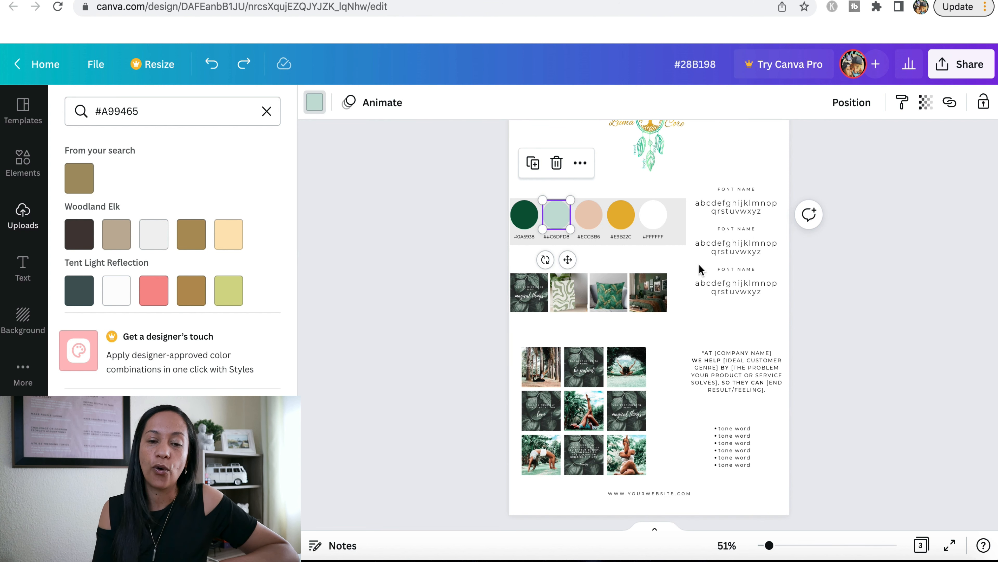
left_click(555, 239)
double_click(556, 236)
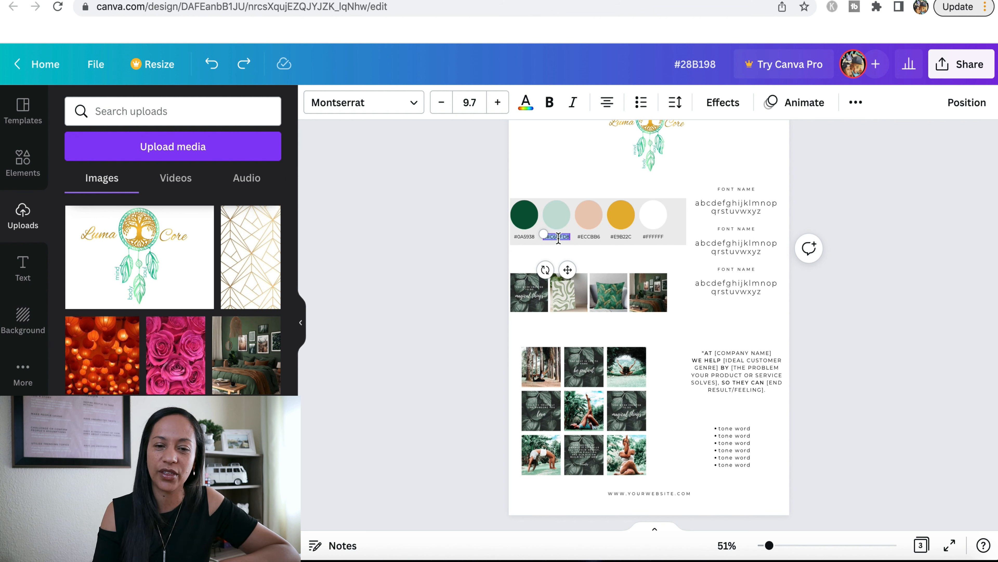
left_click(853, 241)
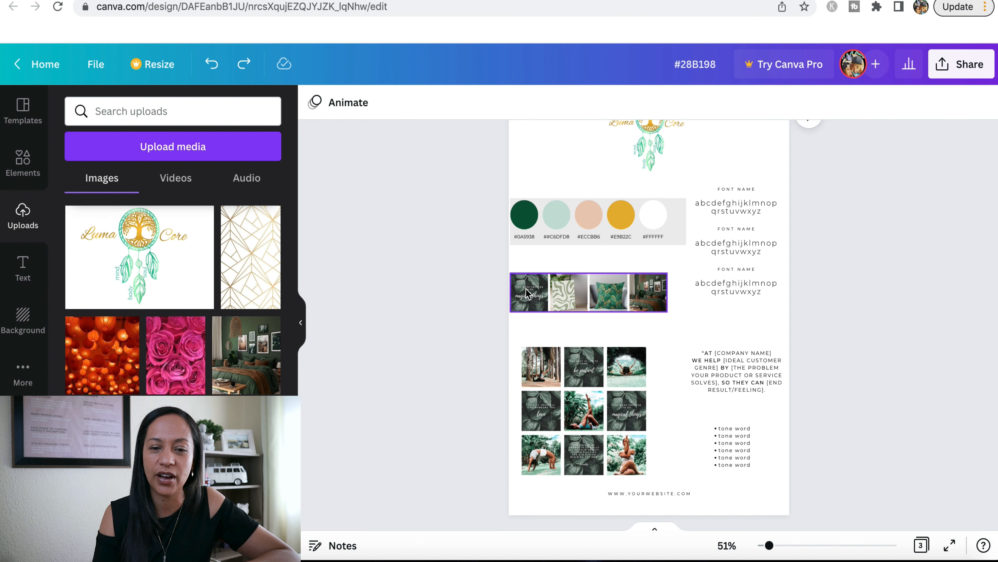
Try the uploaded green leaf pillow image in the first frame of the four-image row and the wavy-pattern image in the second
left_click(538, 292)
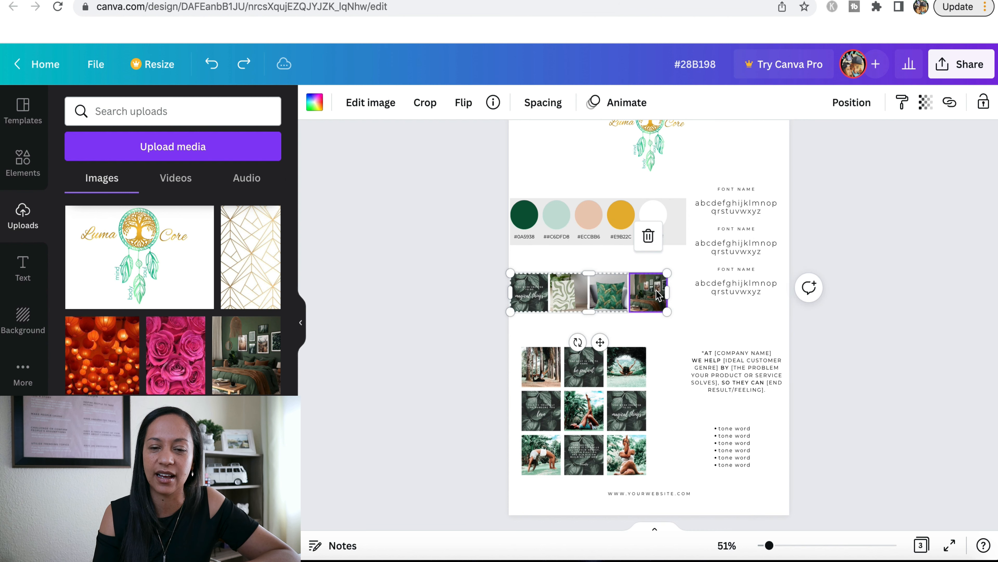
scroll(363, 301, "down", 3)
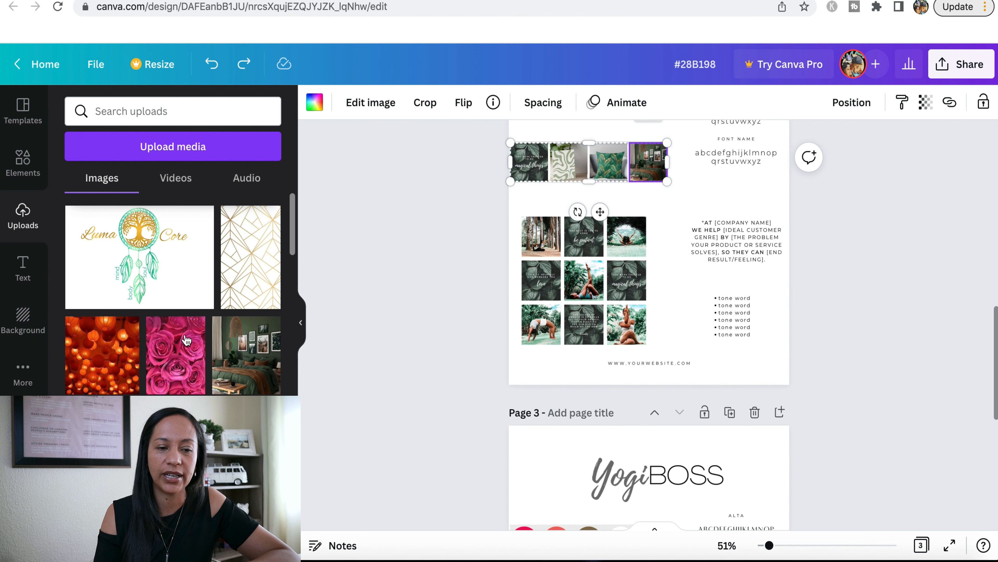
scroll(198, 314, "down", 3)
scroll(198, 315, "down", 2)
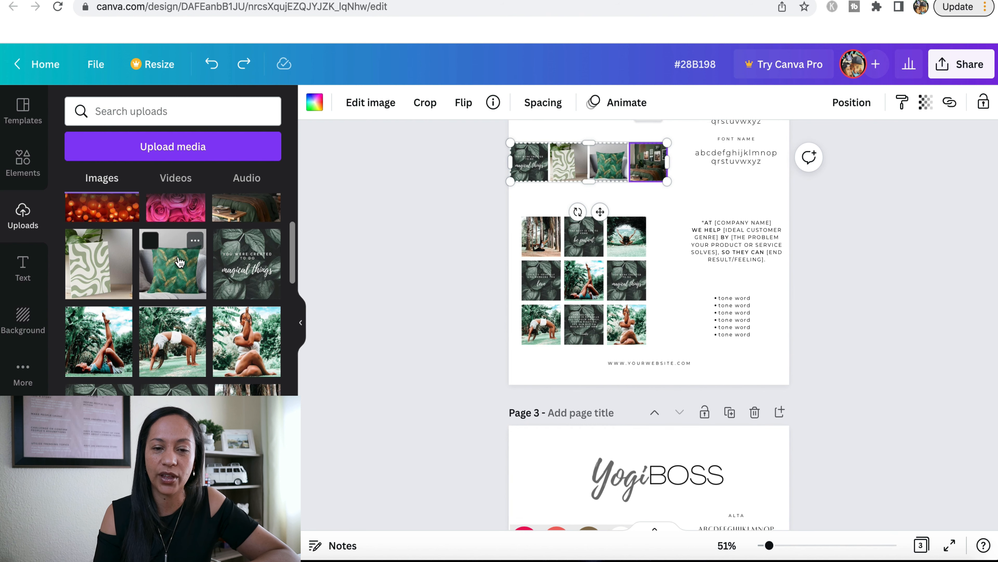
scroll(560, 249, "up", 1)
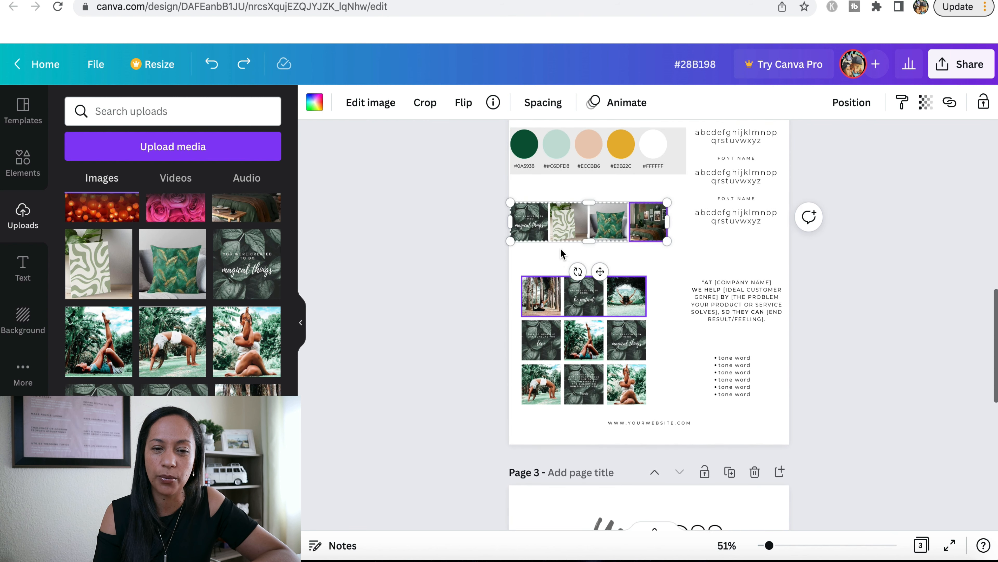
left_click_drag(173, 264, 536, 220)
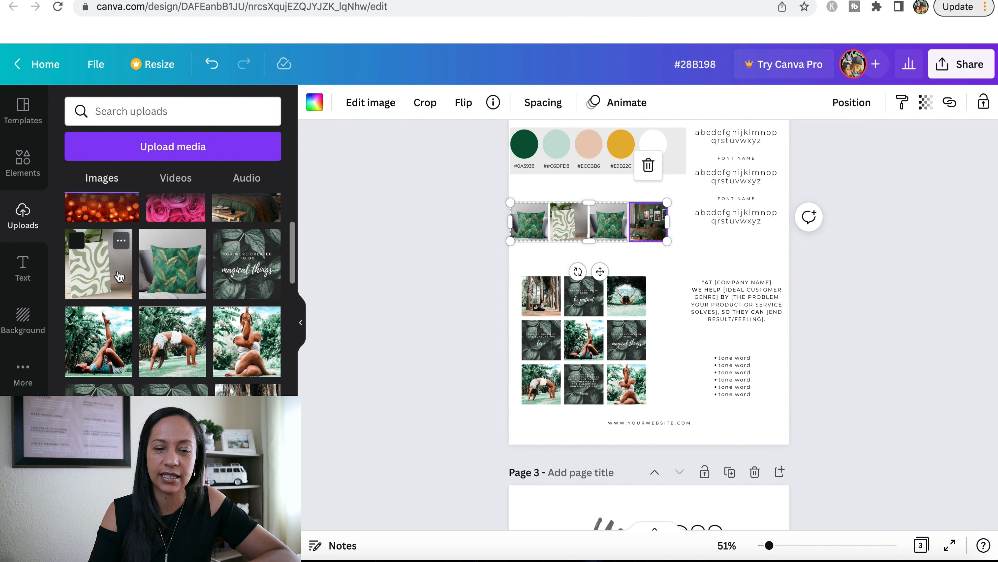
left_click_drag(125, 282, 574, 218)
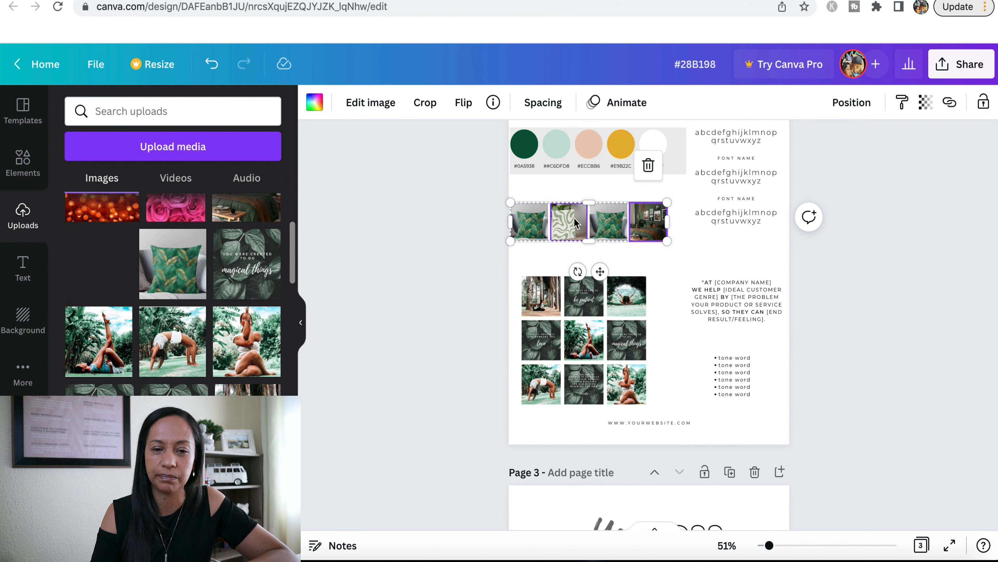
left_click_drag(573, 218, 573, 217)
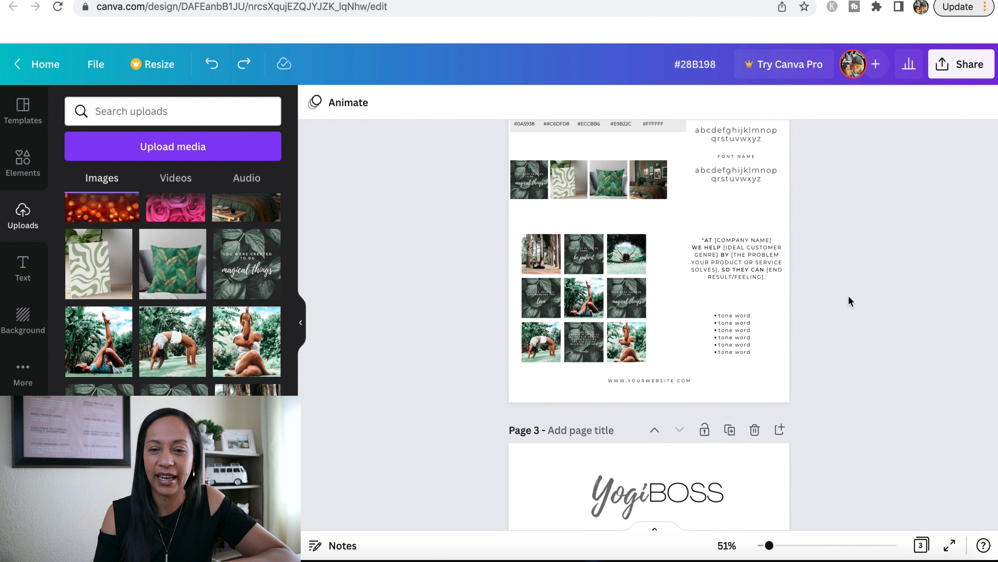
Review the nine-photo grid, color palette, image row and logo on the page 2 brand board
scroll(849, 301, "up", 1)
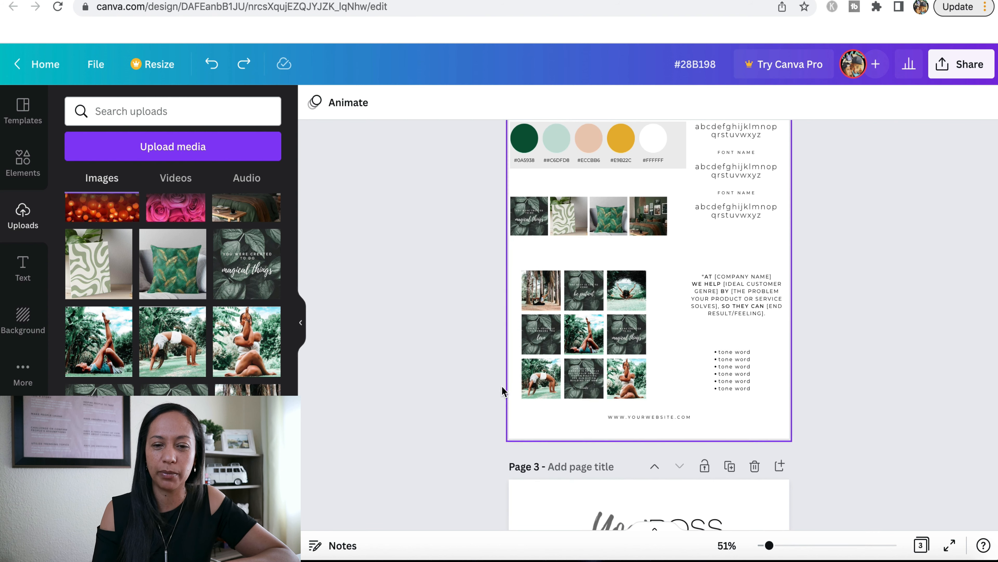
left_click(629, 382)
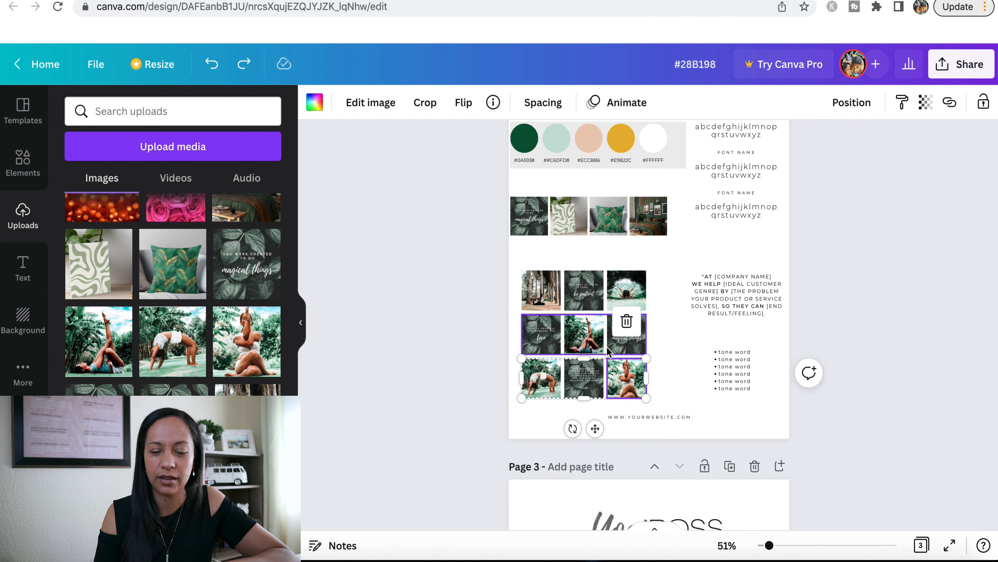
left_click(865, 308)
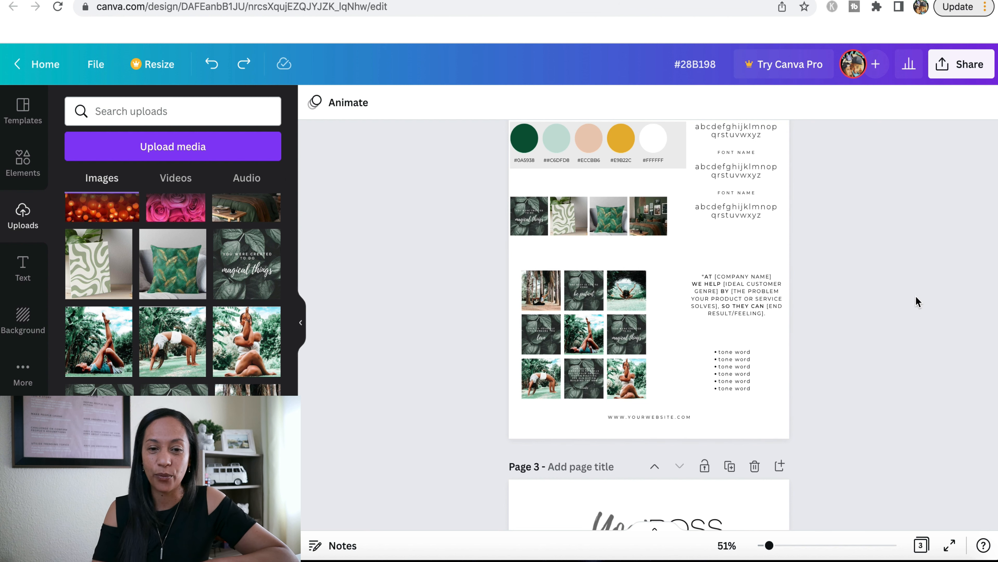
scroll(916, 302, "up", 3)
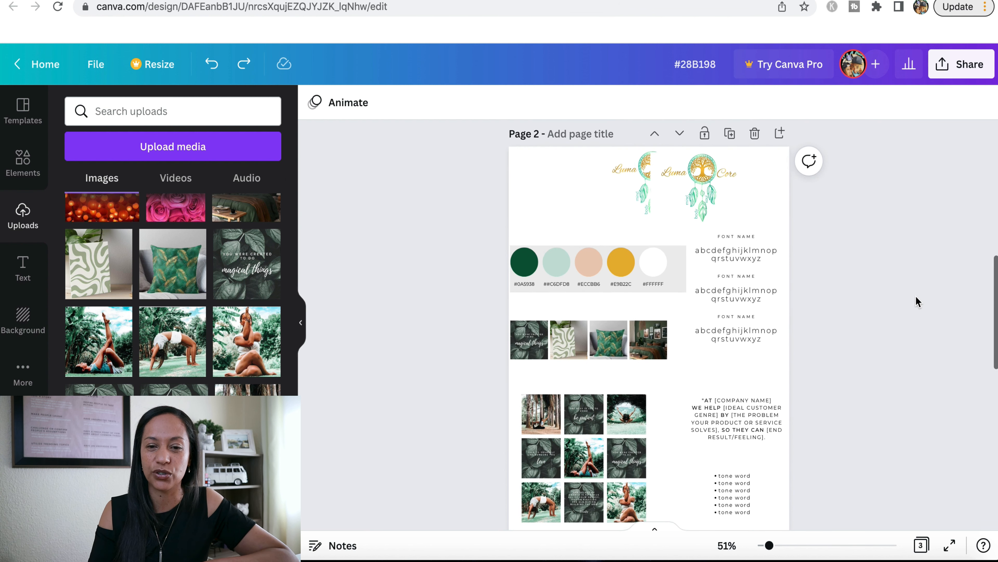
scroll(861, 286, "down", 2)
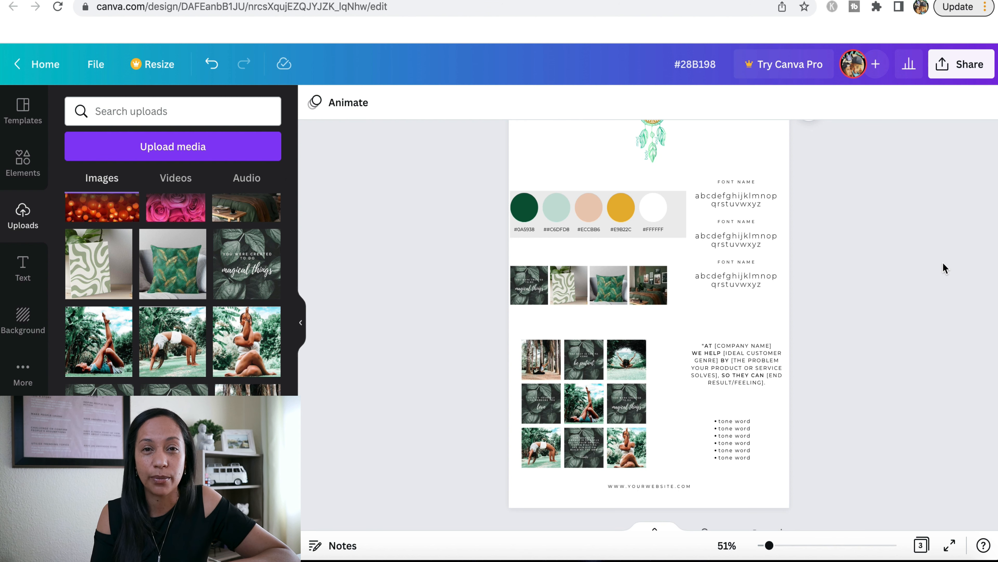
scroll(935, 264, "up", 3)
scroll(849, 234, "down", 2)
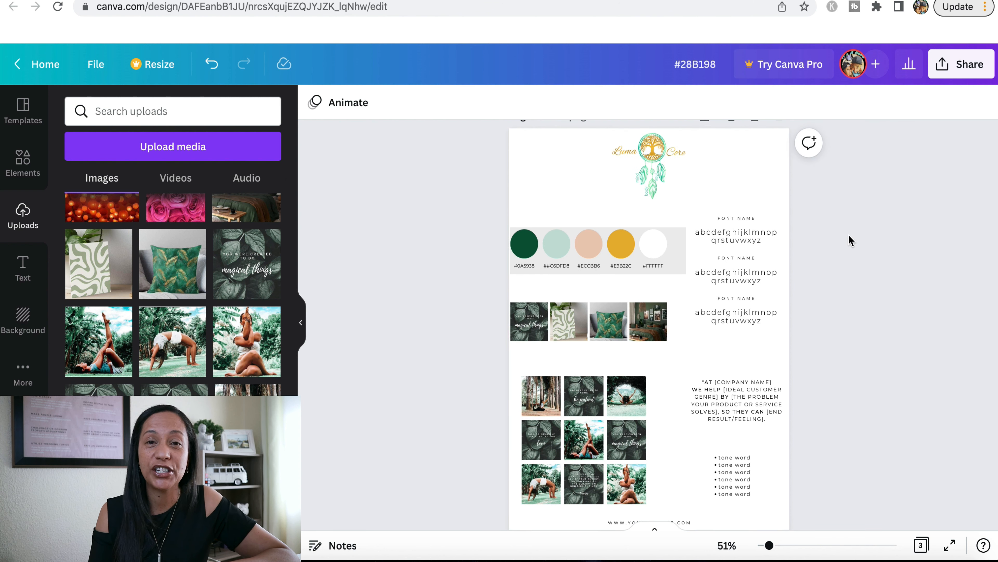
Browse the English fonts available for the first alphabet sample, comparing the free fonts with those marked by a crown
left_click(755, 236)
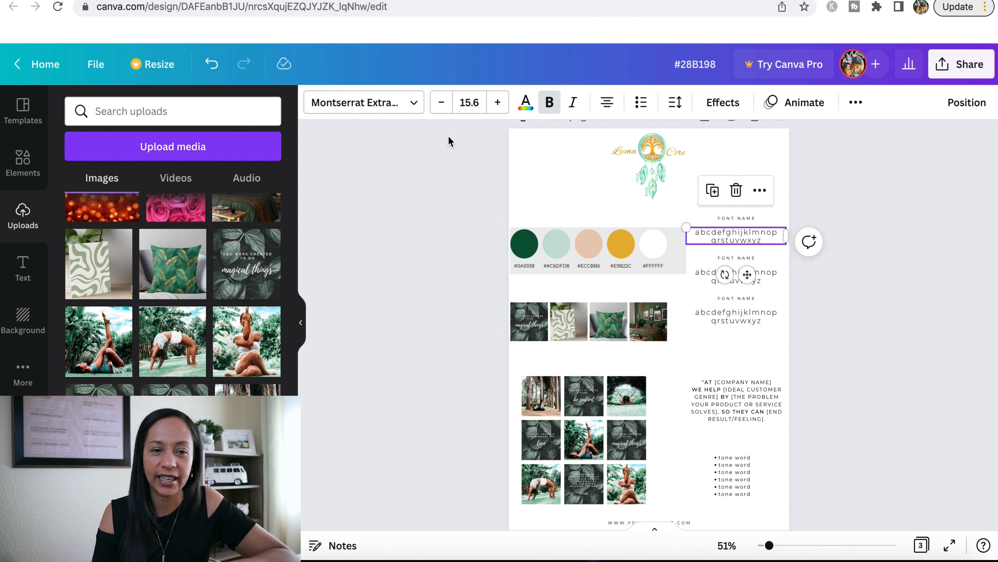
left_click(401, 98)
scroll(188, 168, "down", 15)
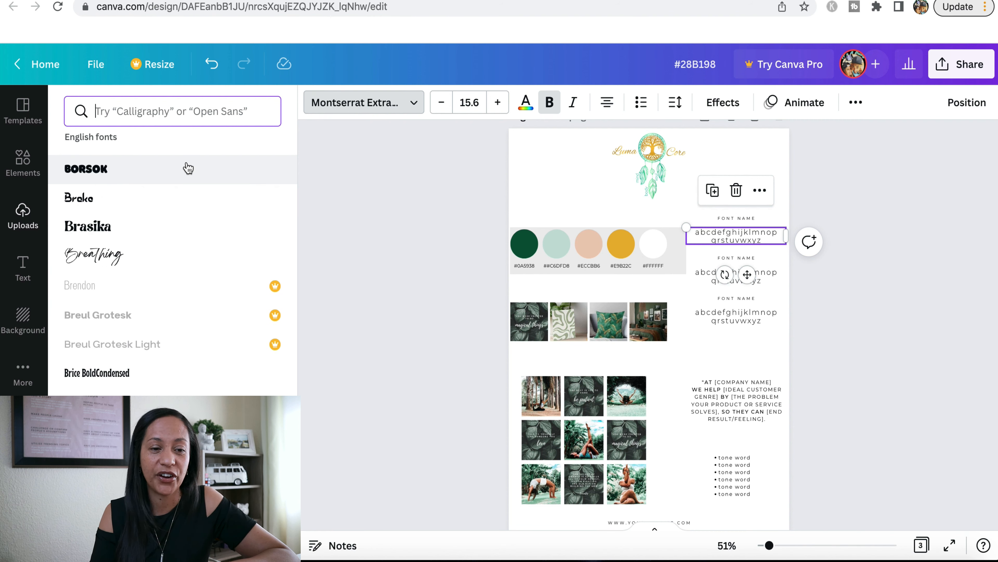
scroll(188, 168, "down", 15)
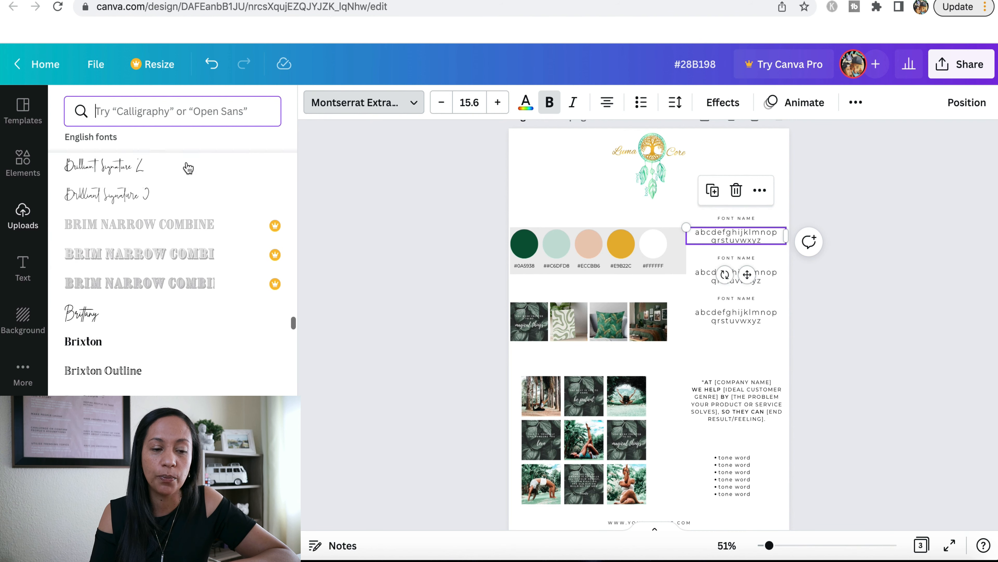
scroll(188, 168, "down", 15)
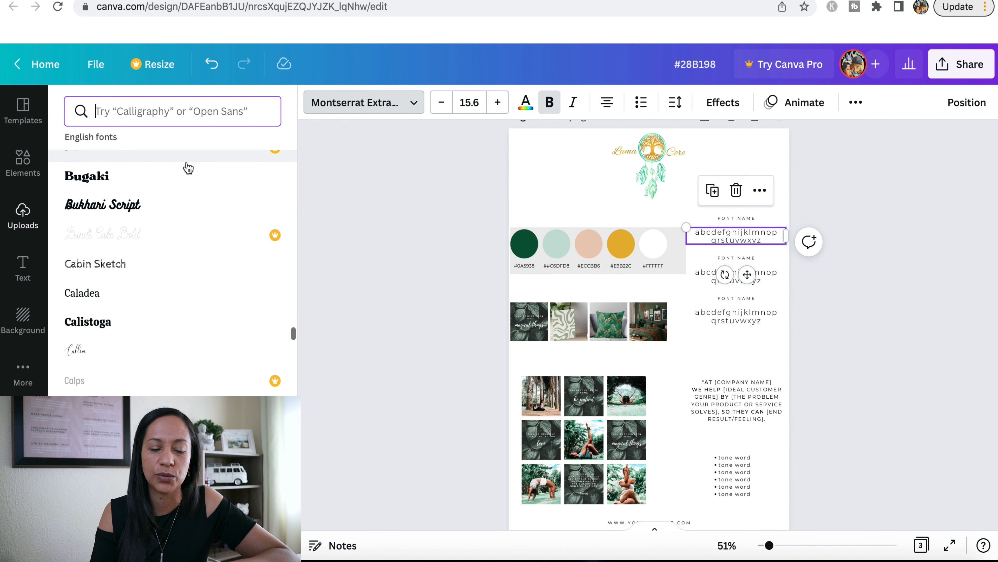
scroll(188, 167, "down", 10)
scroll(188, 167, "up", 6)
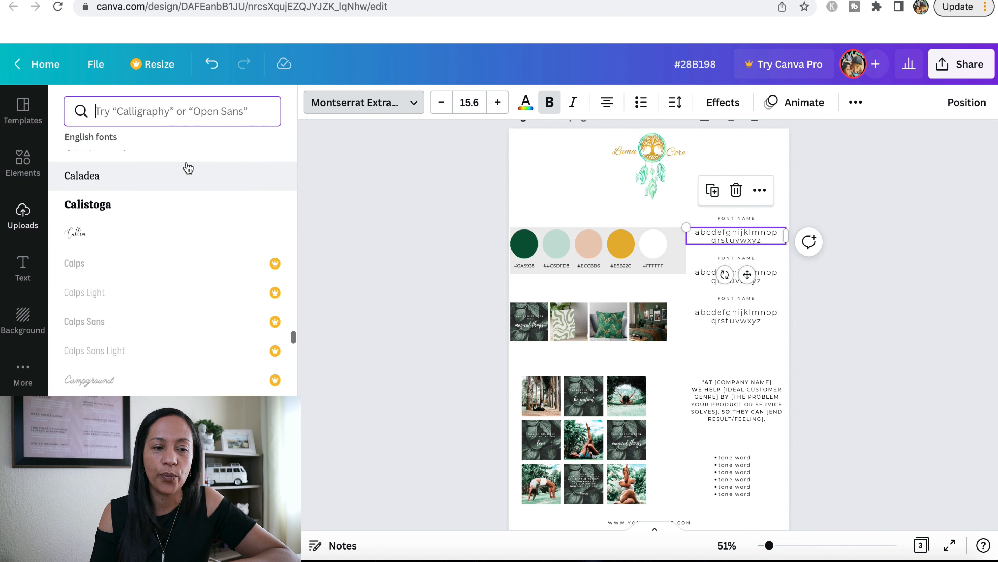
scroll(188, 168, "up", 1)
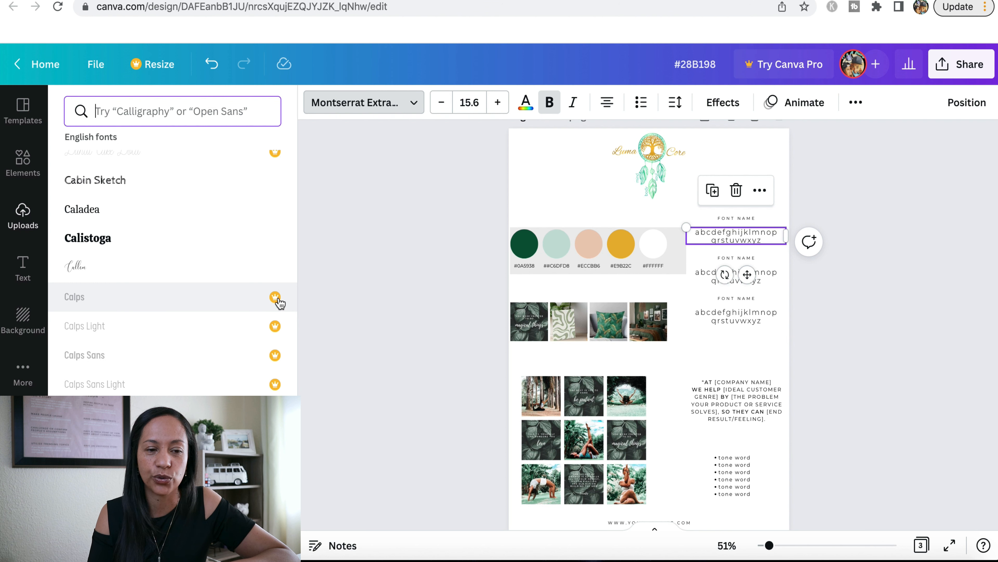
left_click(427, 272)
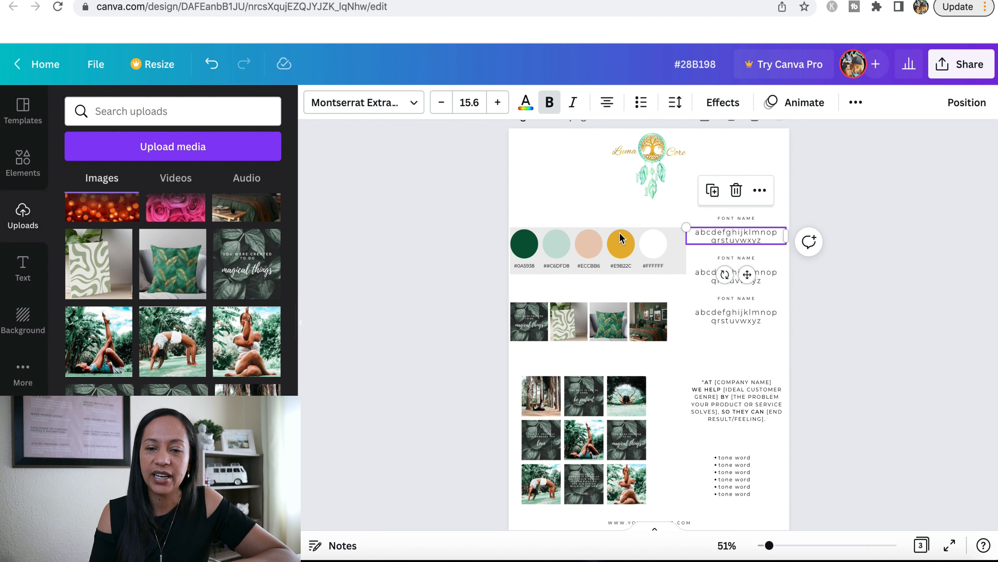
Set the whole first alphabet sample to the Agrandir Wide Thin font and rename the label above it to AGRANDIR WIDE
scroll(849, 254, "up", 1)
left_click(741, 283)
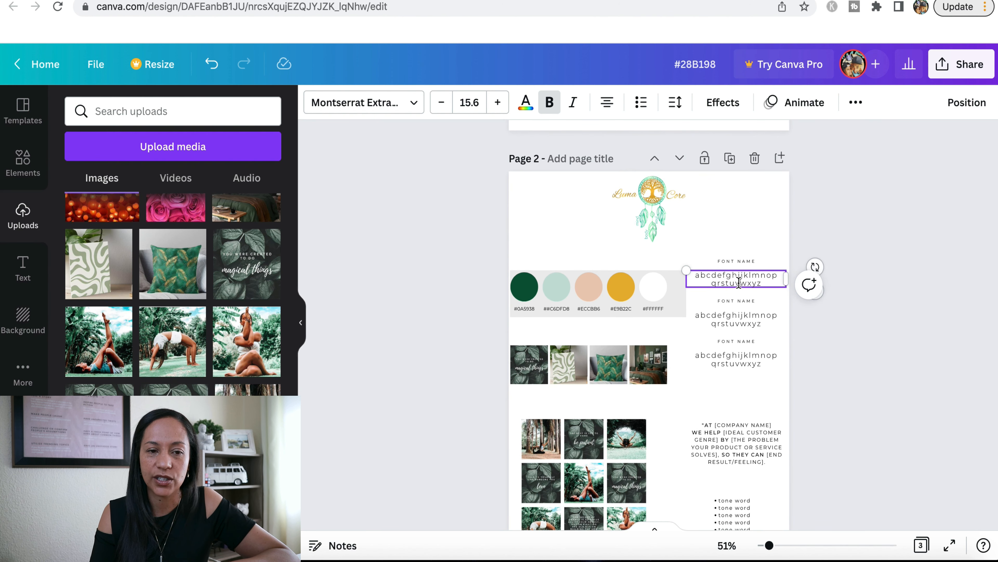
key("ctrl+a")
left_click(391, 103)
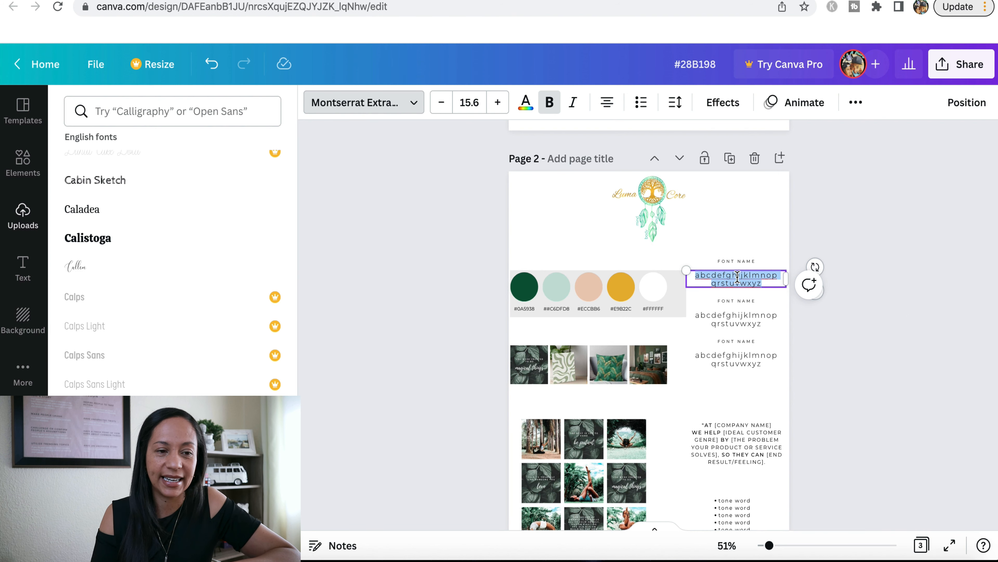
scroll(177, 223, "up", 15)
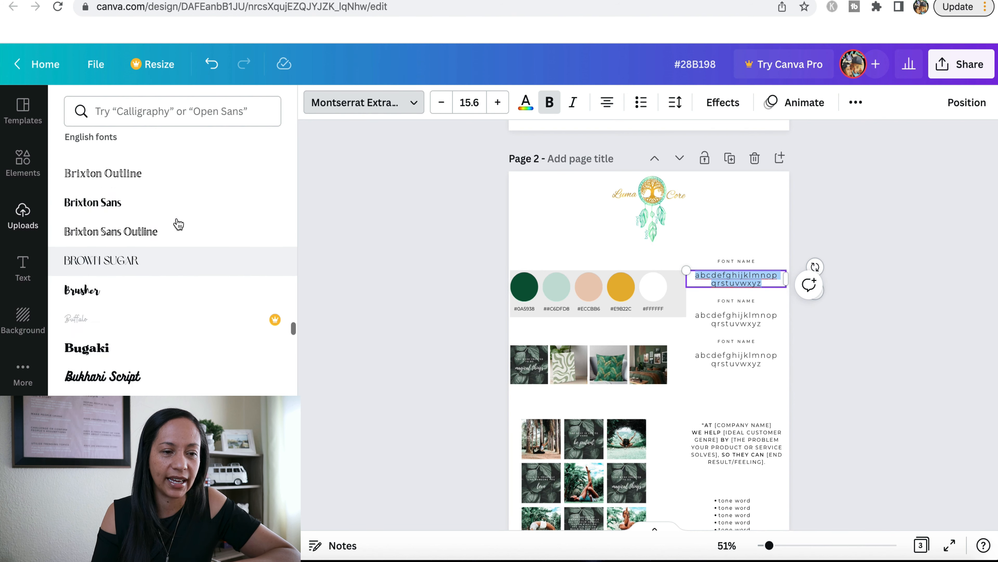
scroll(178, 224, "up", 20)
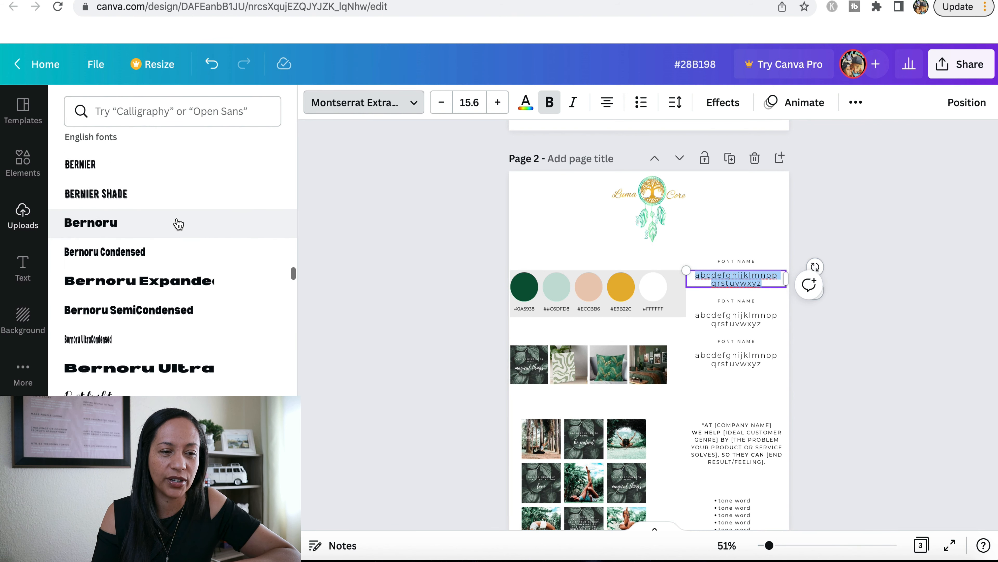
scroll(178, 223, "up", 10)
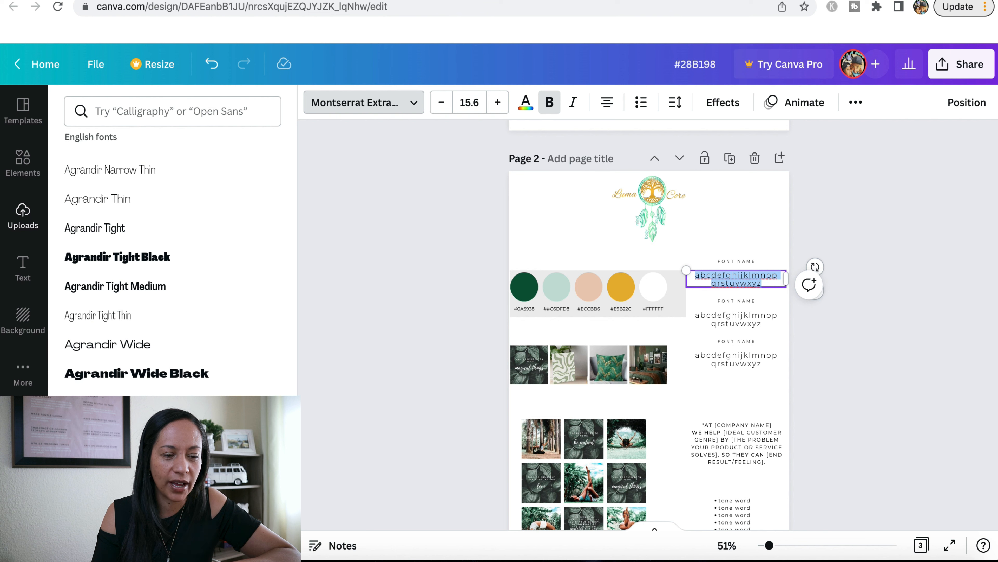
left_click(157, 431)
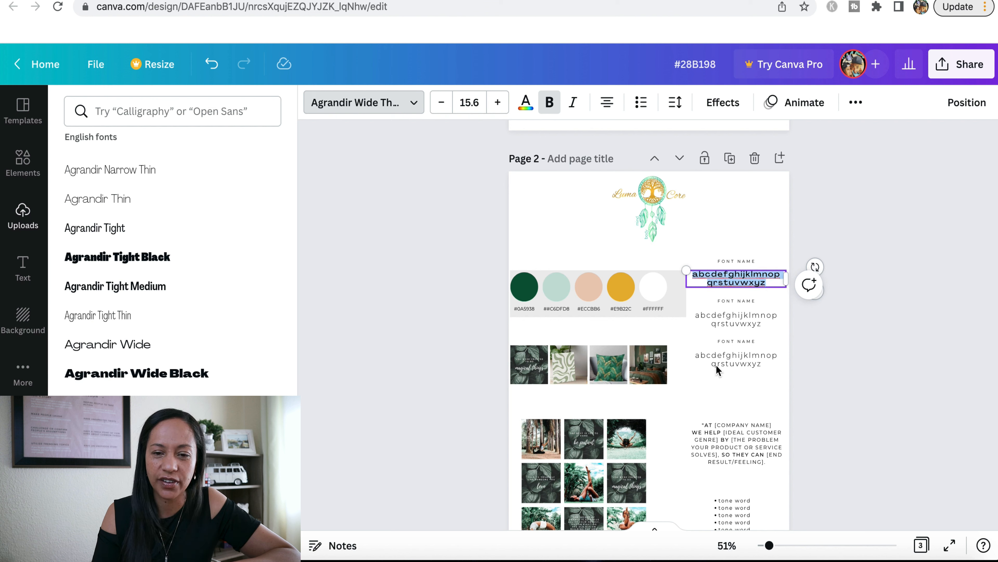
double_click(748, 261)
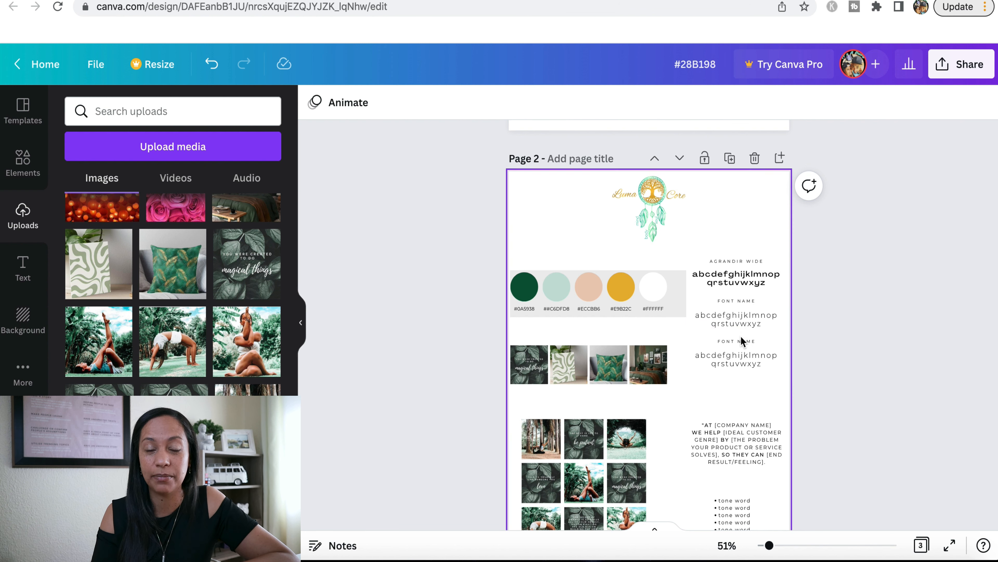
Fill in the mission statement as "AT LUMA CORE WE HELP WORKING MOMS BY GET MORE HEALTHIER WITH SHORT WORKOUTS, SO THEY CAN FEEL GREAT IN THE BODIES."
scroll(849, 345, "down", 5)
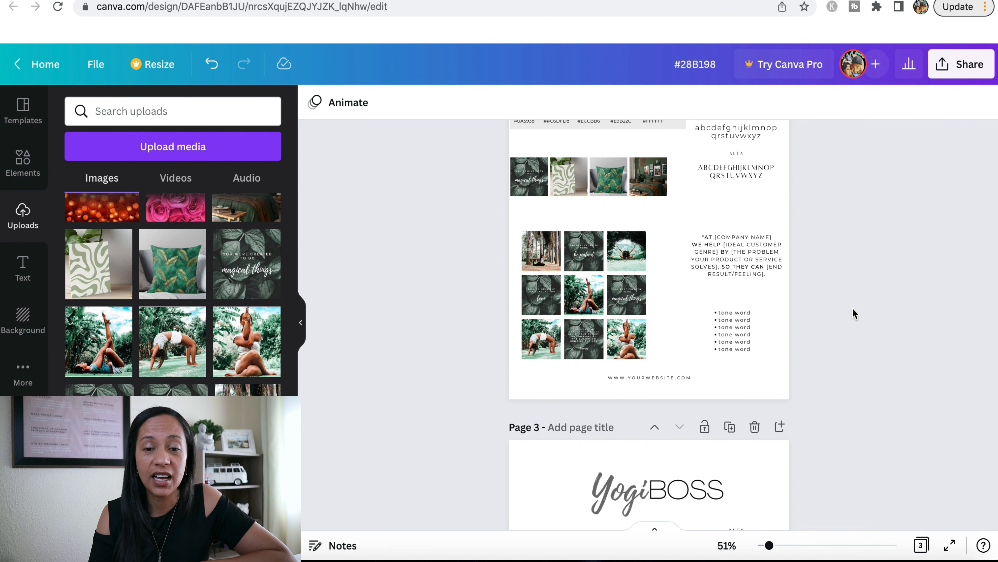
left_click(740, 280)
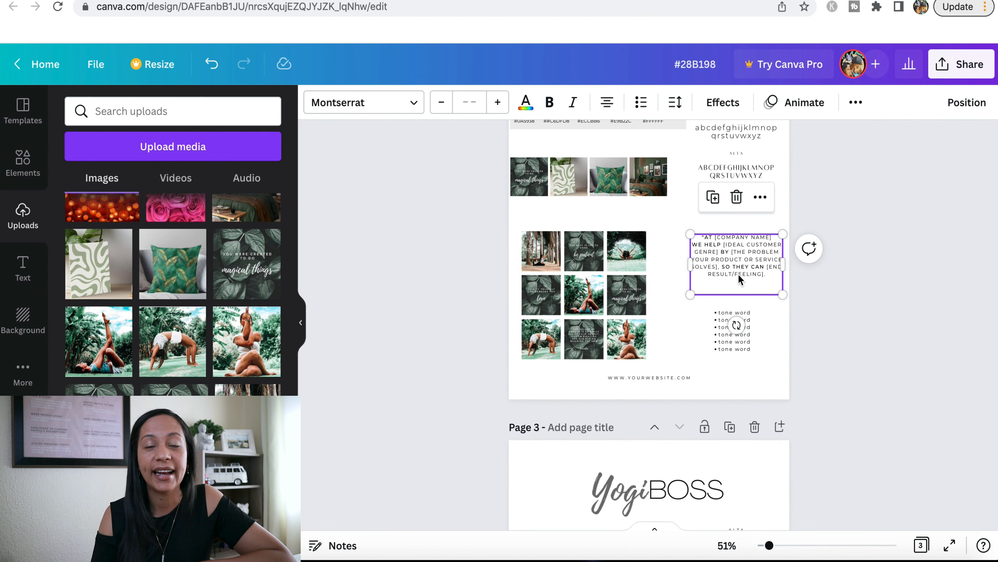
left_click(867, 264)
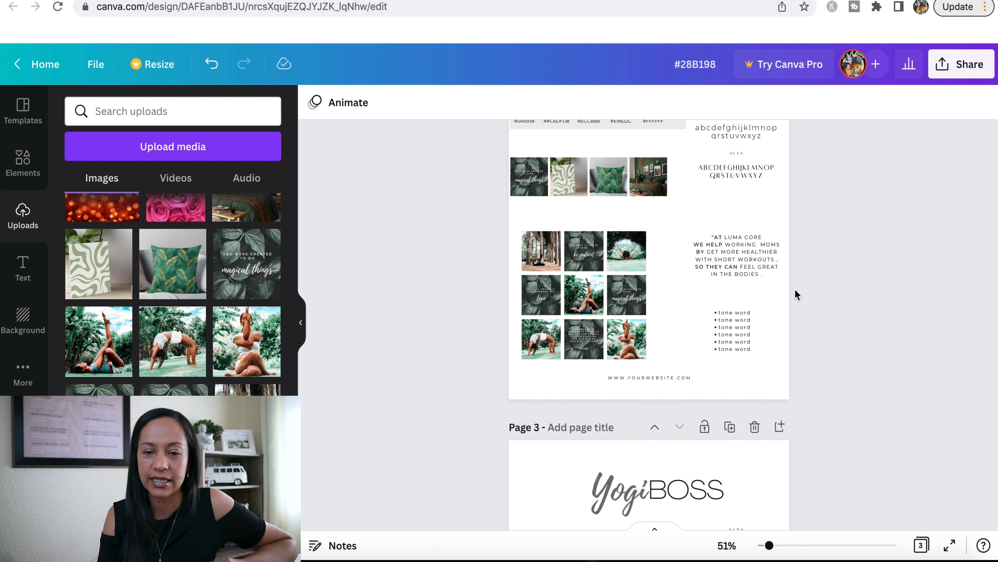
left_click(760, 251)
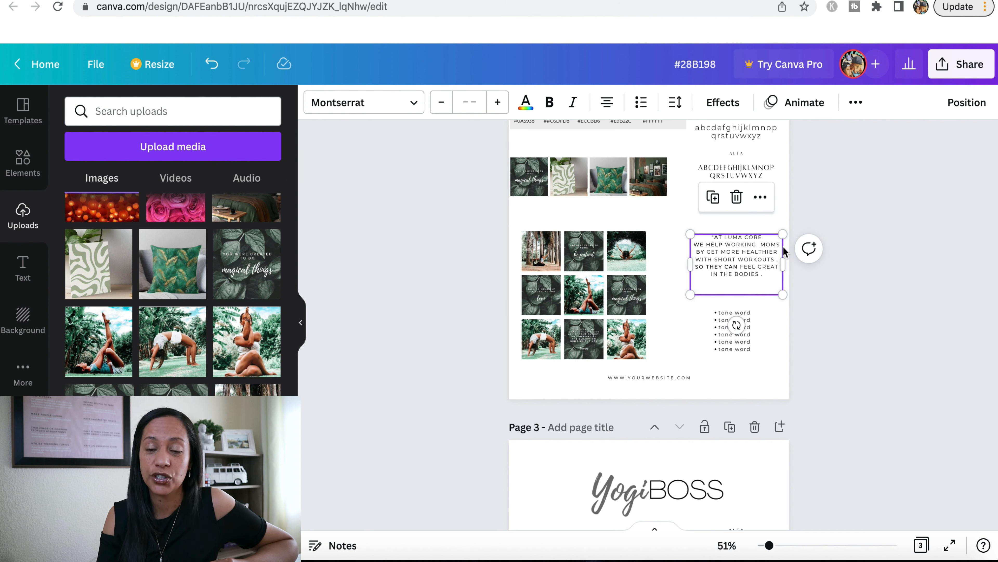
left_click(859, 258)
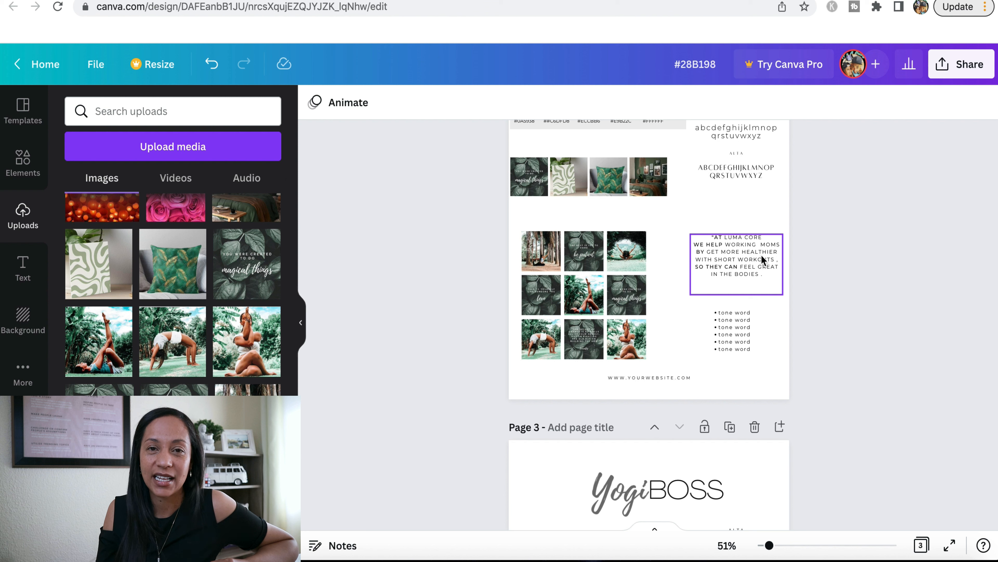
Replace the first two placeholder tone words in the bulleted list below the mission statement with fun and earthy
left_click(736, 315)
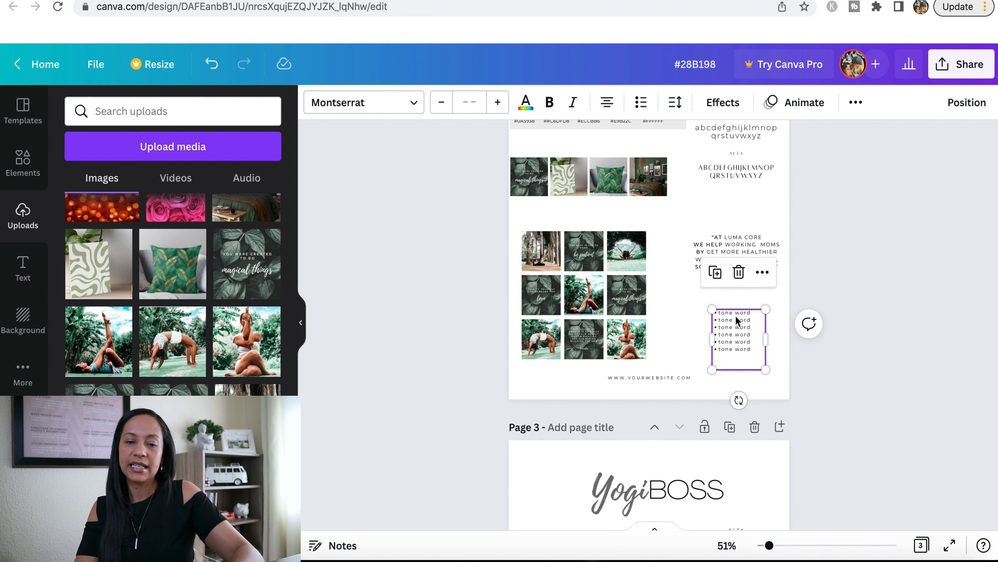
triple_click(736, 311)
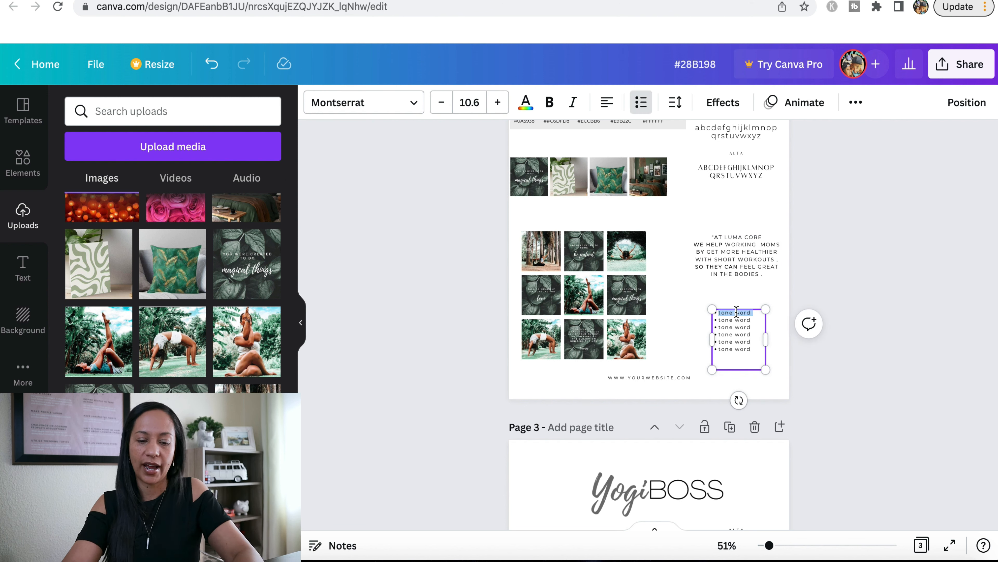
key("Escape")
left_click(759, 313)
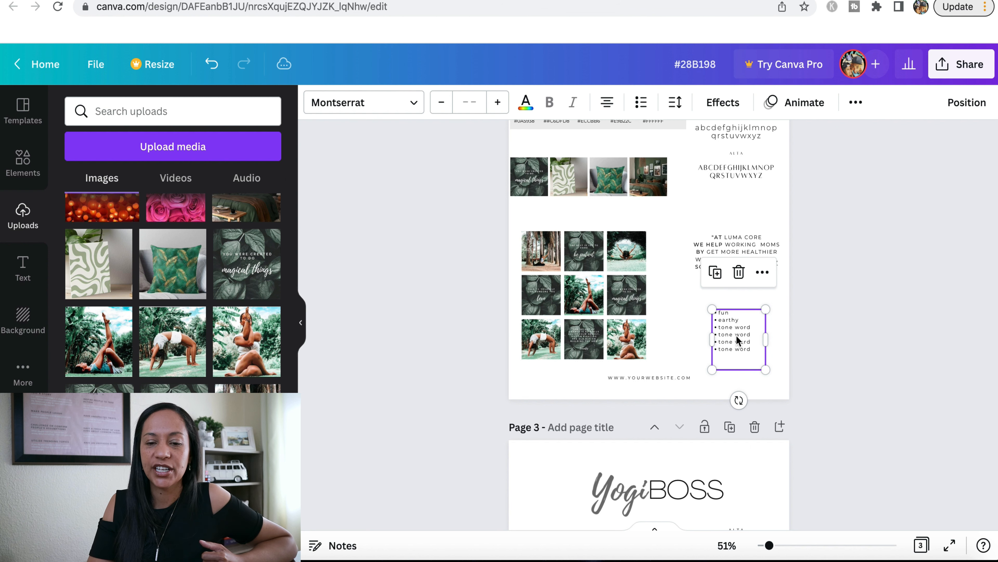
left_click(836, 291)
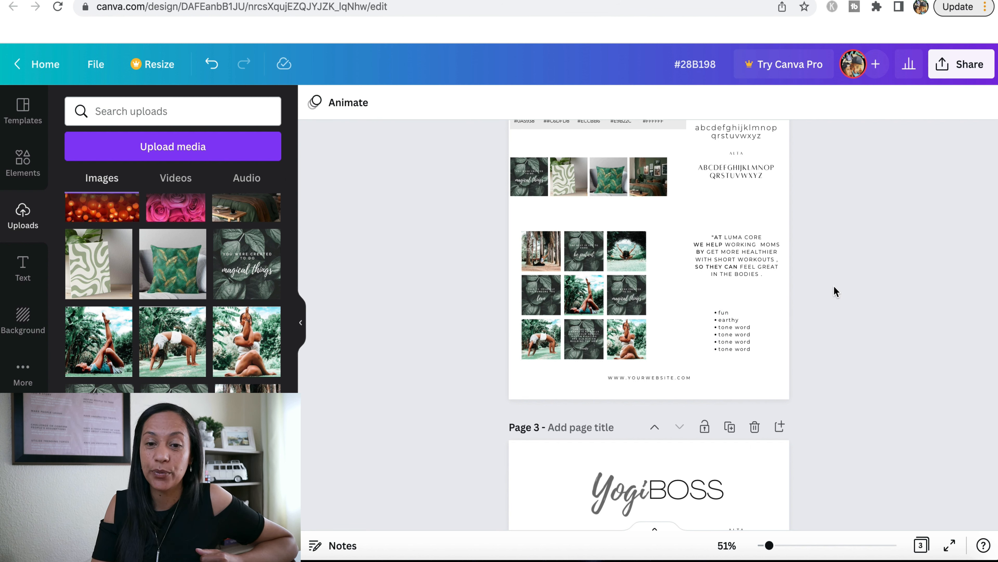